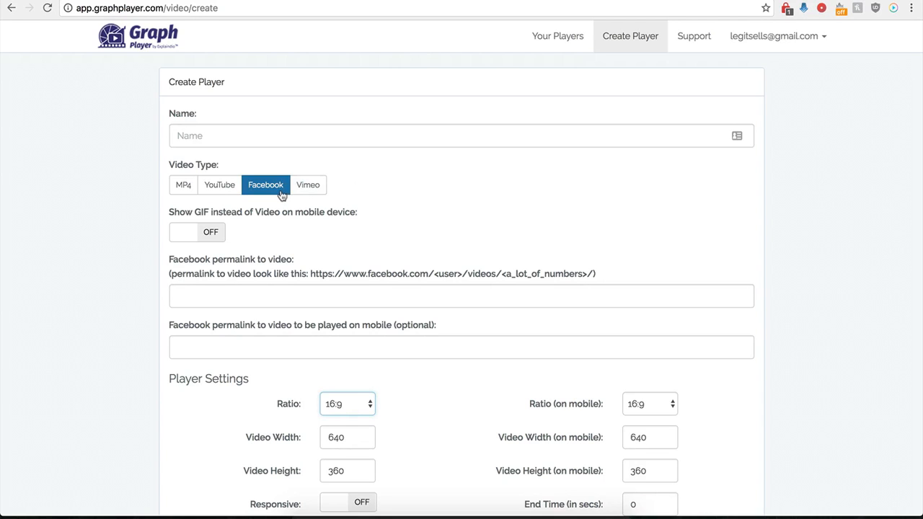
- Name the new player "Demo Name" and choose Facebook as its video type
scroll(162, 311, down, 1)
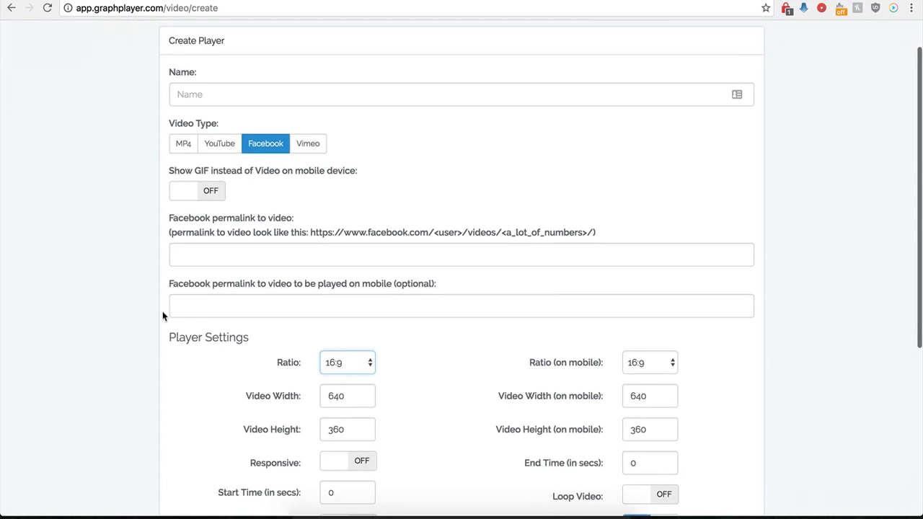
click(250, 93)
text(Demo Name)
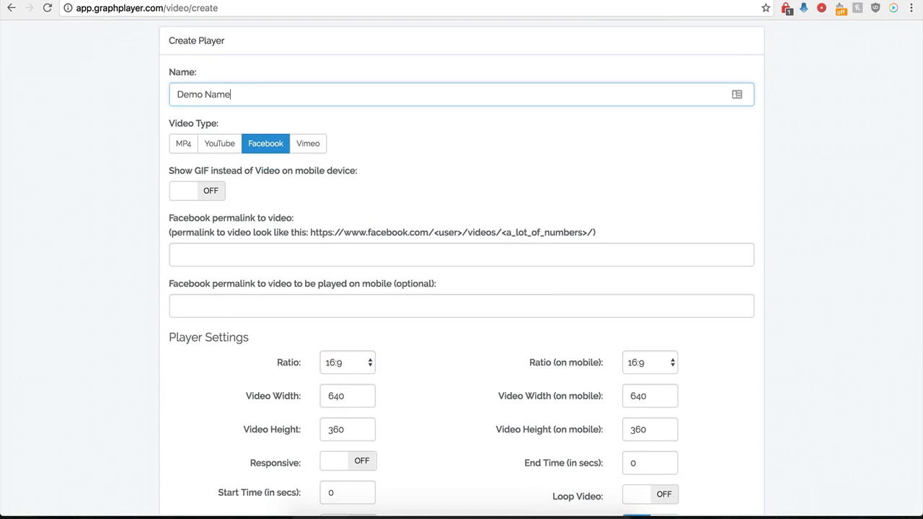
click(262, 154)
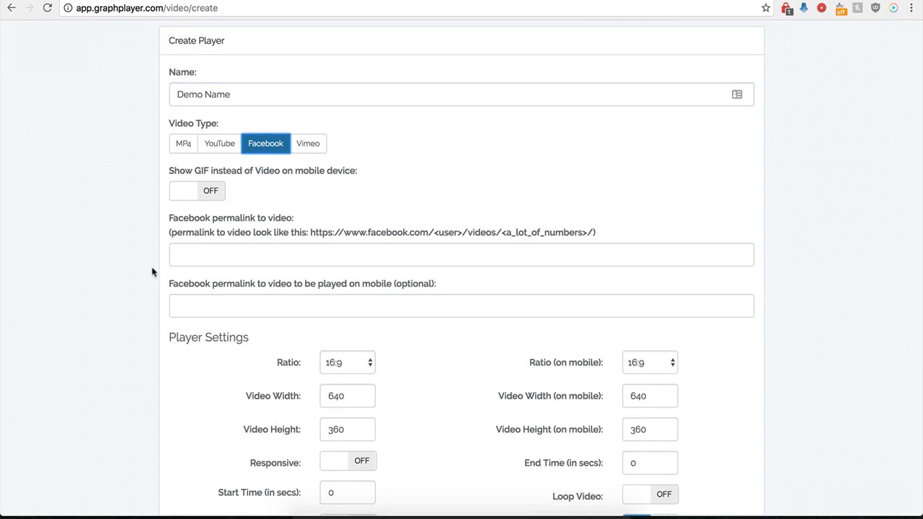
- Enter the URL of INSIDER dessert's Creative Cakes video as the Facebook permalink, removing the trailing "?type=2&theater"
scroll(162, 252, down, 1)
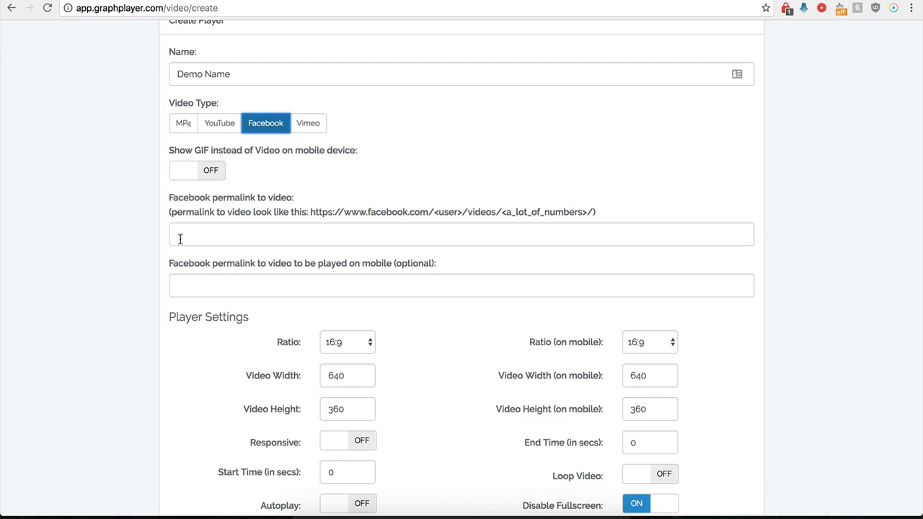
click(180, 239)
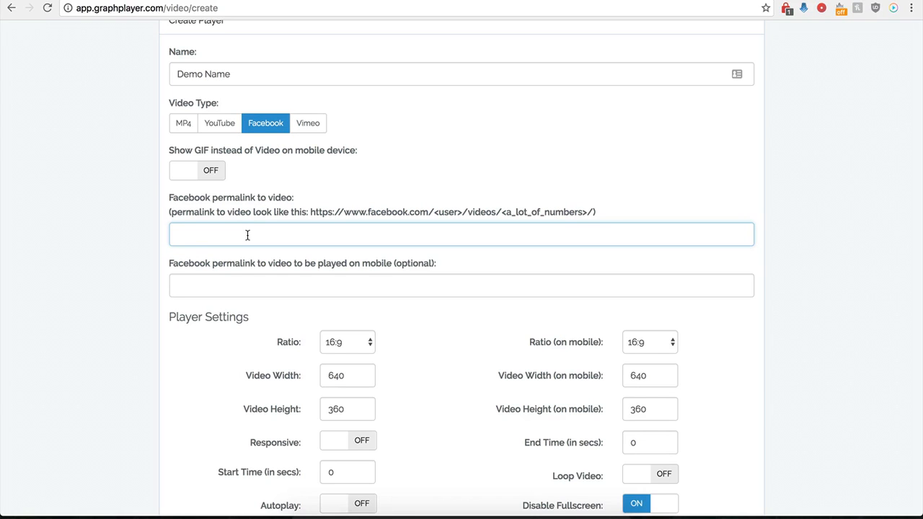
click(634, 1)
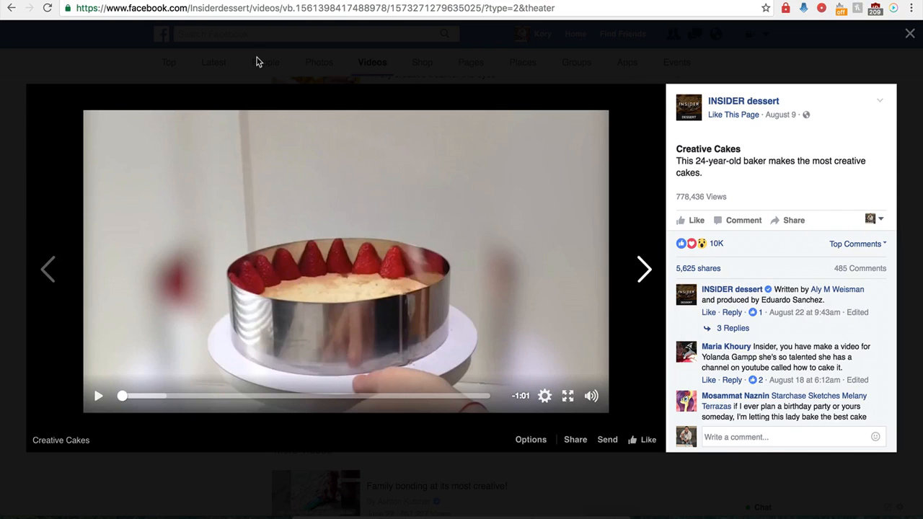
click(272, 10)
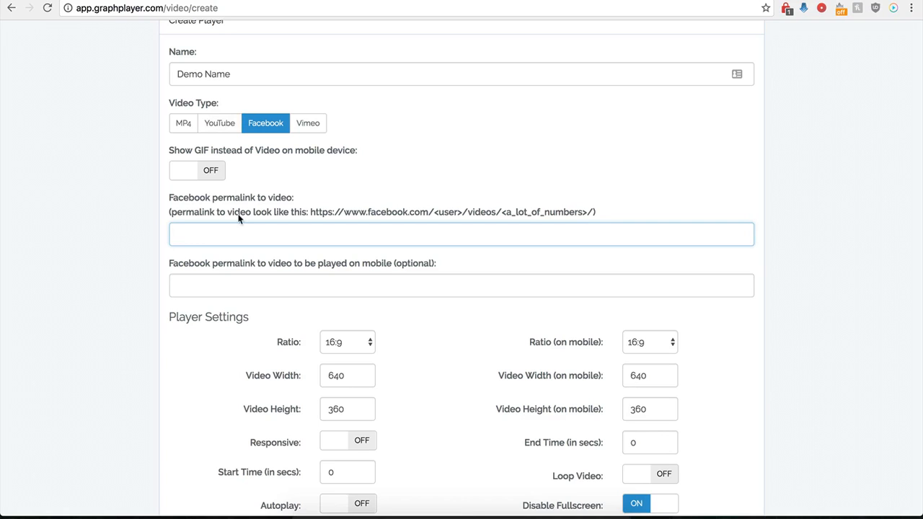
key(super+v)
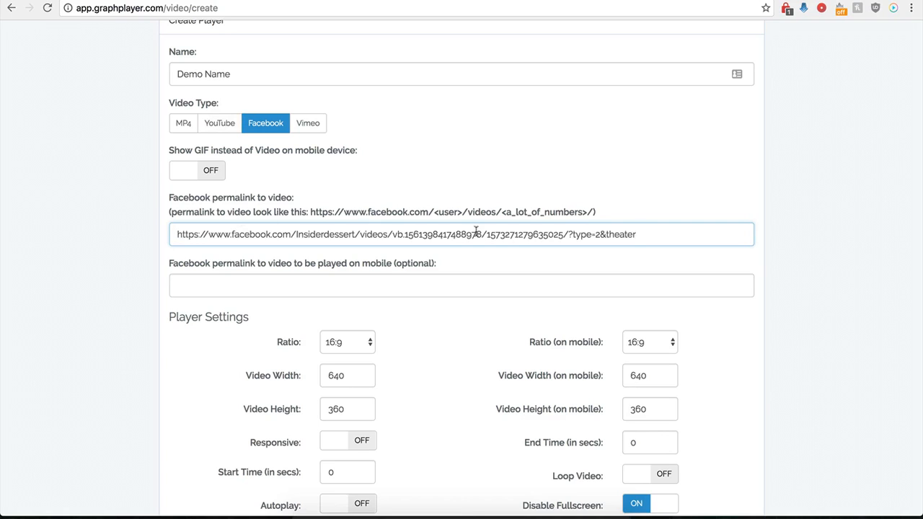
drag(651, 232, 573, 232)
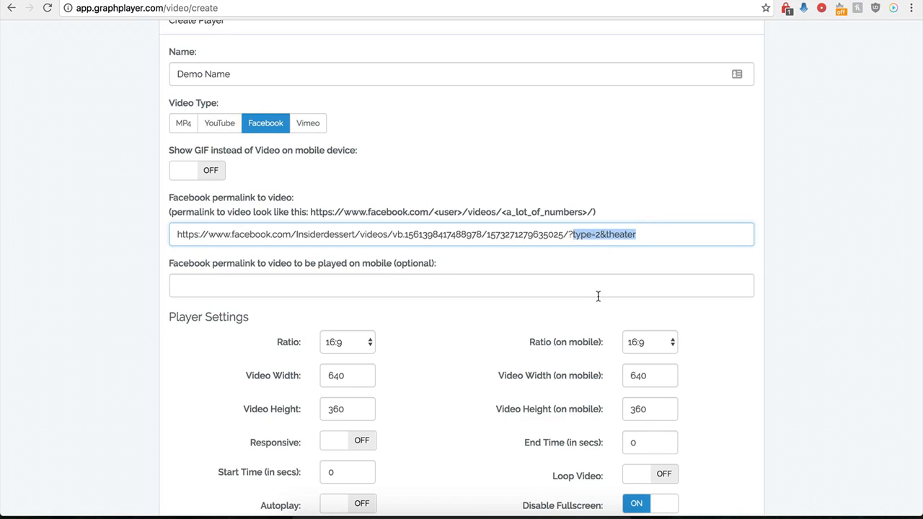
key(BackSpace)
key(BackSpace)
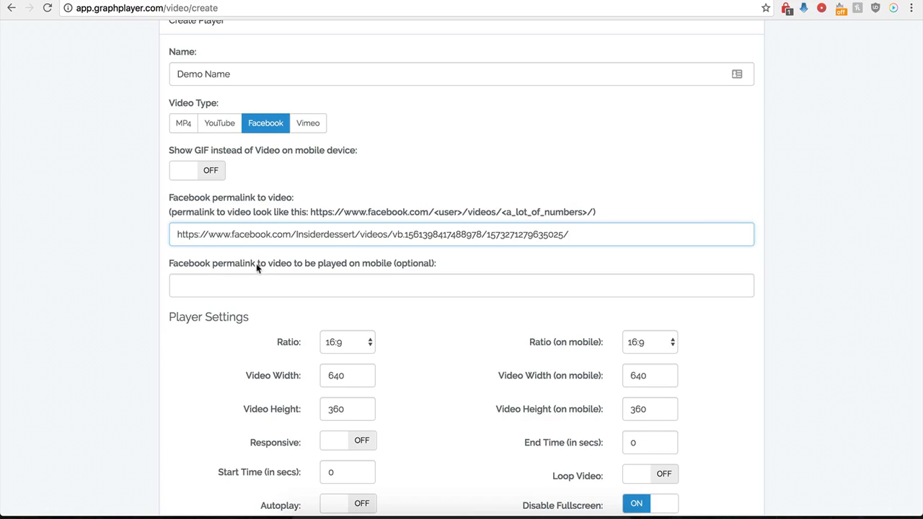
click(230, 289)
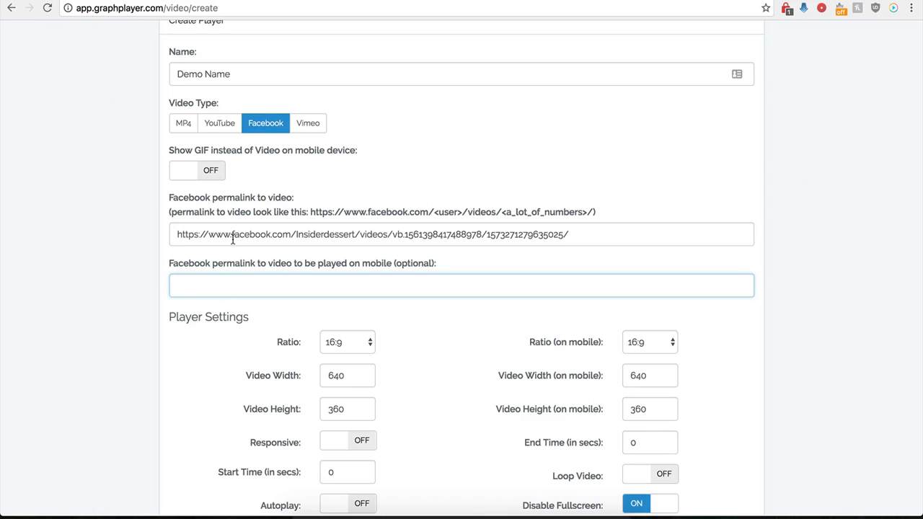
mouse_move(261, 235)
mouse_down()
mouse_move(401, 235)
mouse_move(257, 237)
mouse_up()
click(199, 234)
drag(199, 235, 409, 232)
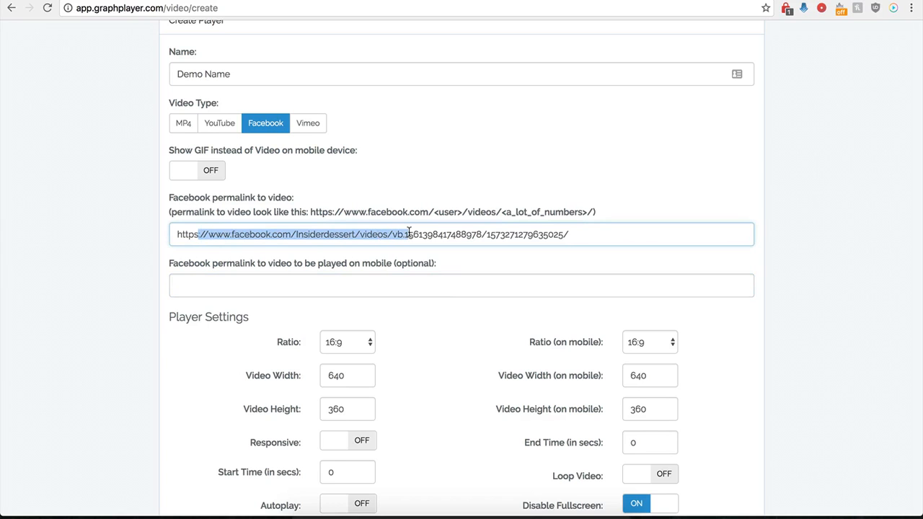
click(325, 285)
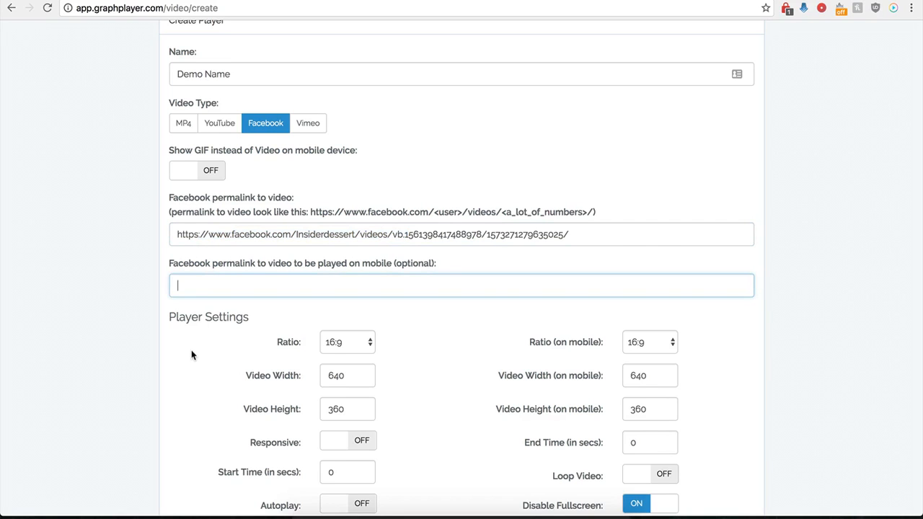
- Review the available desktop and mobile ratio options in the player settings, keeping 16:9 for both
scroll(192, 354, down, 3)
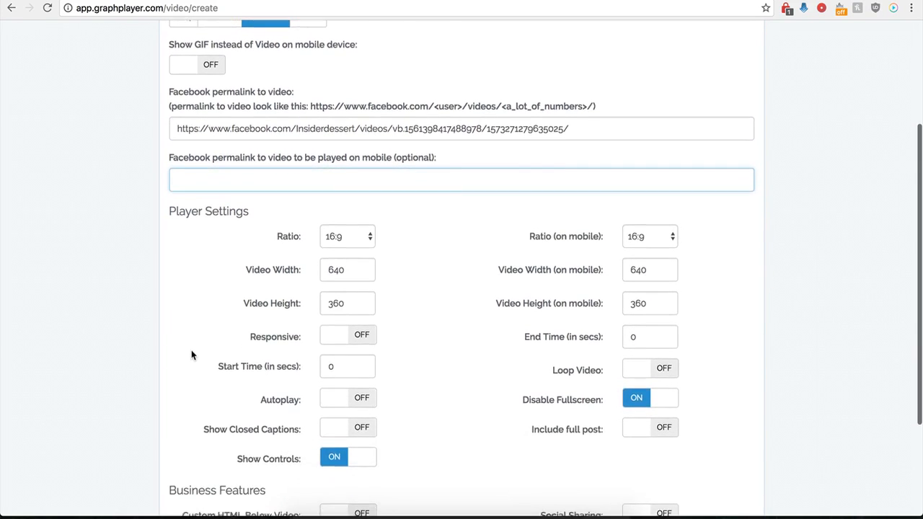
scroll(191, 349, down, 2)
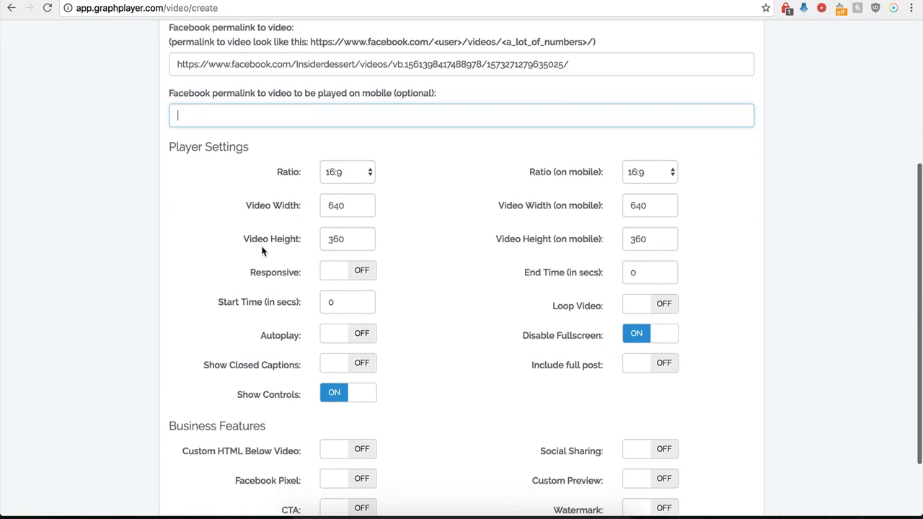
click(365, 175)
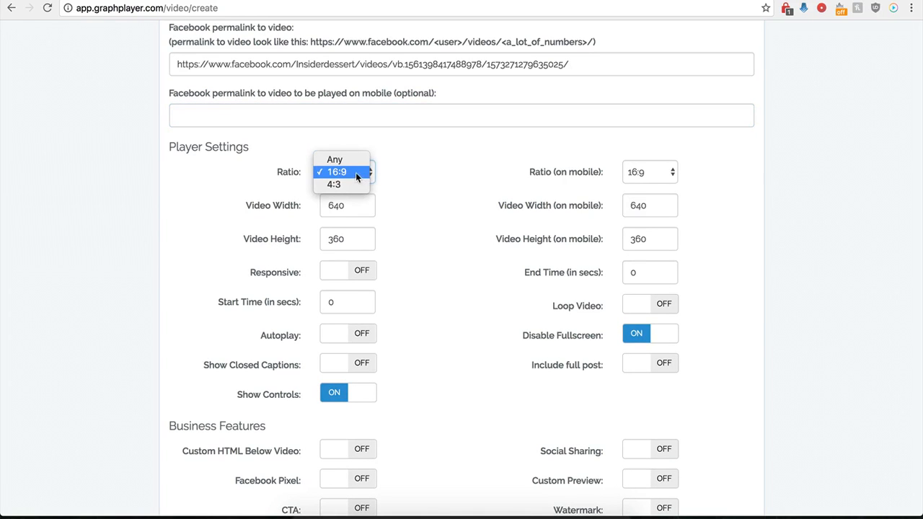
click(345, 174)
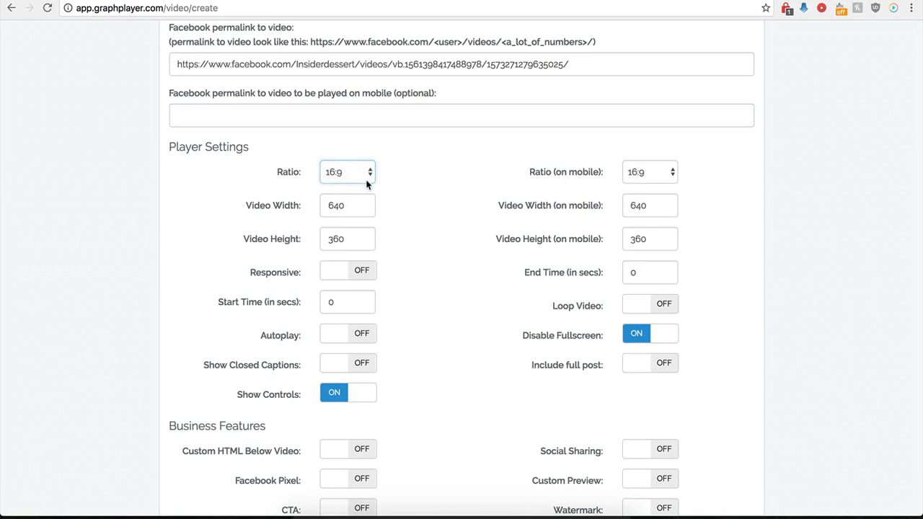
click(657, 176)
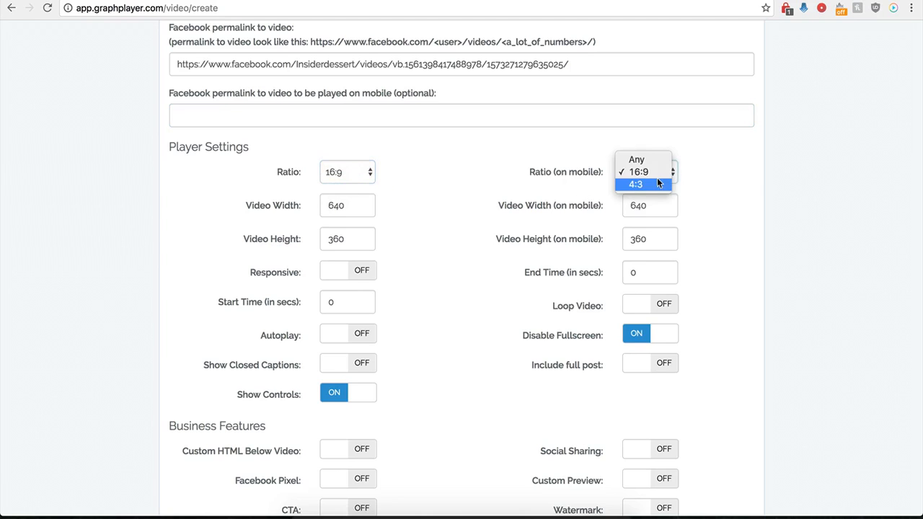
click(523, 168)
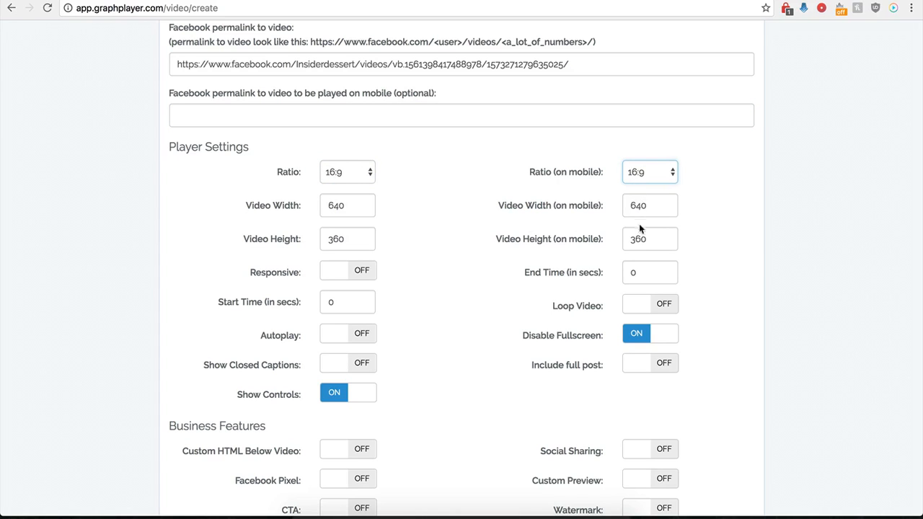
- Turn on the Responsive option to view its aspect and scale settings, and turn it back off
click(357, 271)
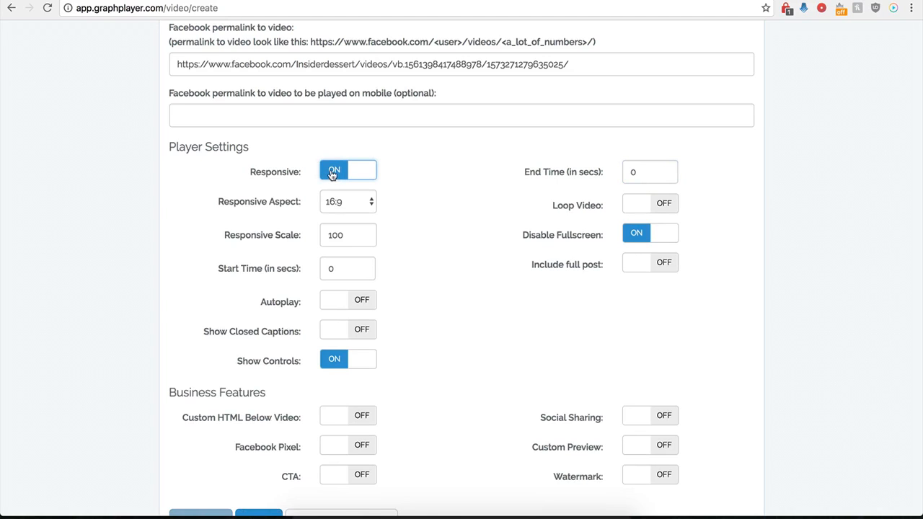
click(331, 170)
click(356, 271)
click(335, 177)
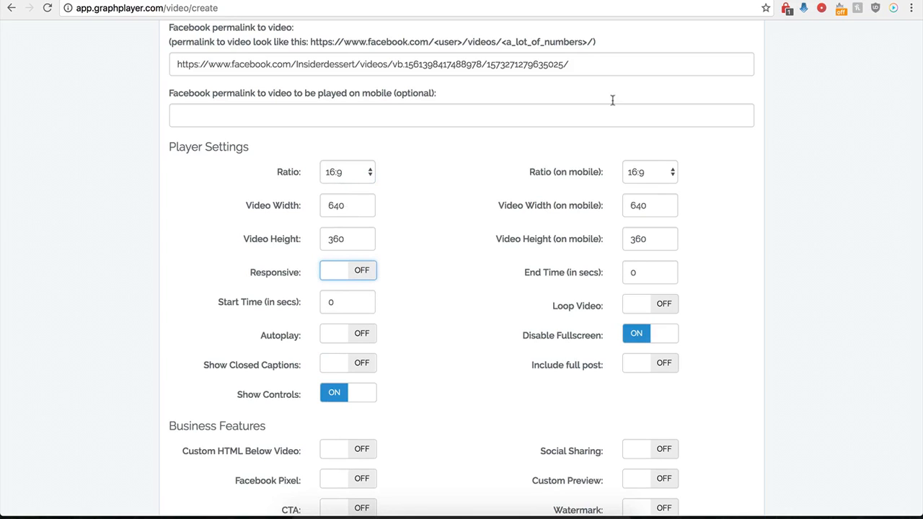
- Check the length of the Facebook video and set the player's start time to 1 second and end time to 30 seconds
click(670, 0)
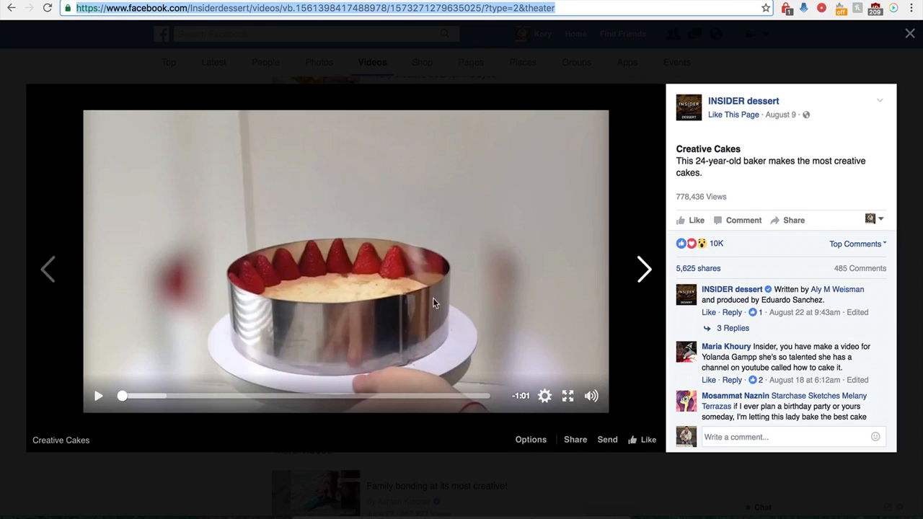
click(294, 0)
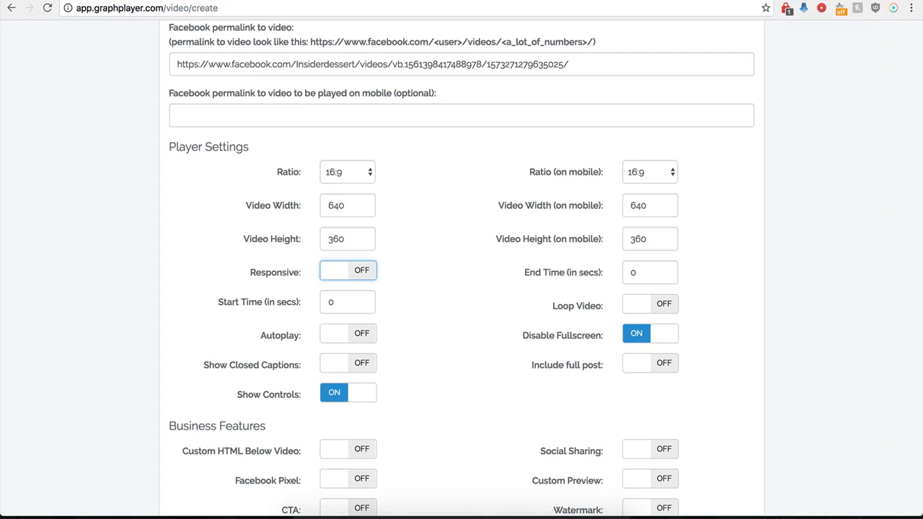
double_click(330, 303)
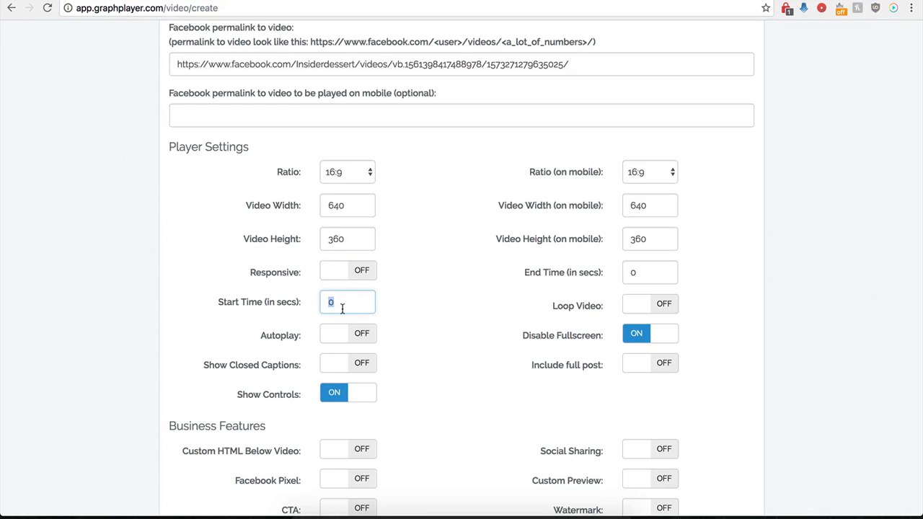
text(1)
drag(655, 272, 625, 273)
text(30)
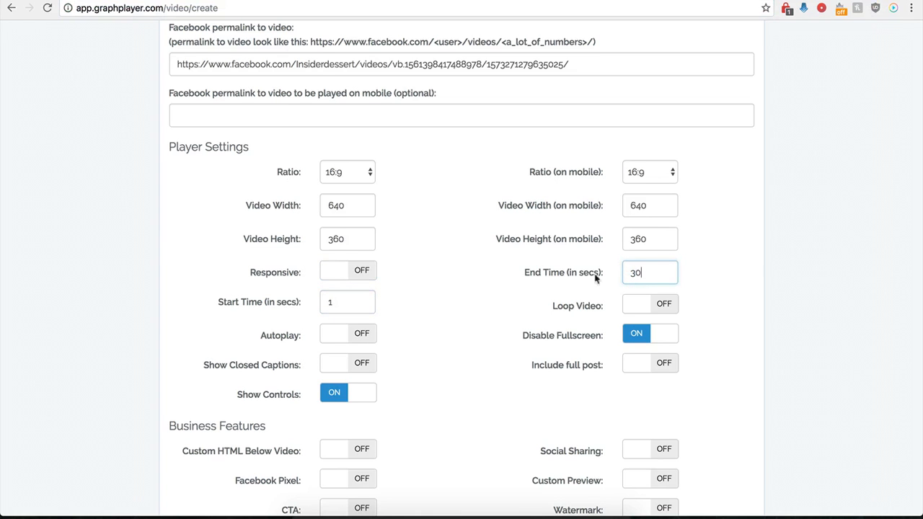
click(455, 293)
scroll(479, 317, up, 1)
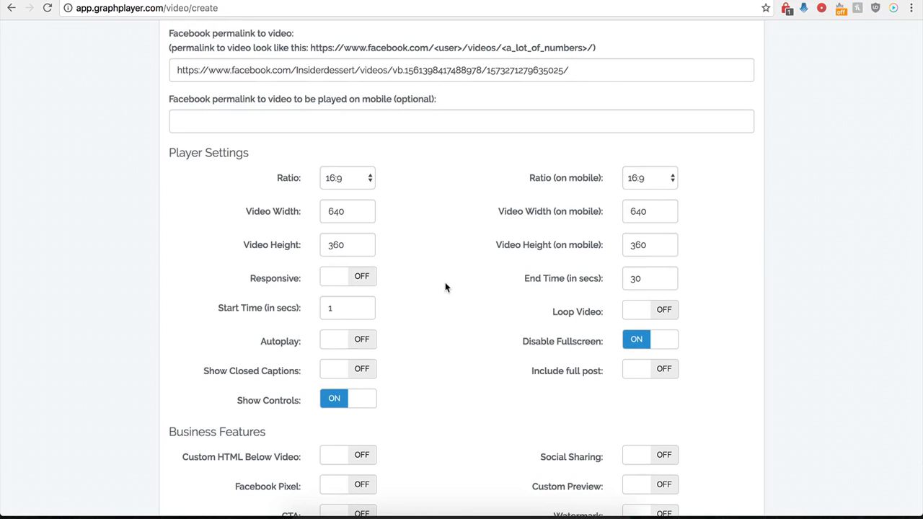
- Turn on the option to include the full Facebook post, and turn it back off
click(658, 376)
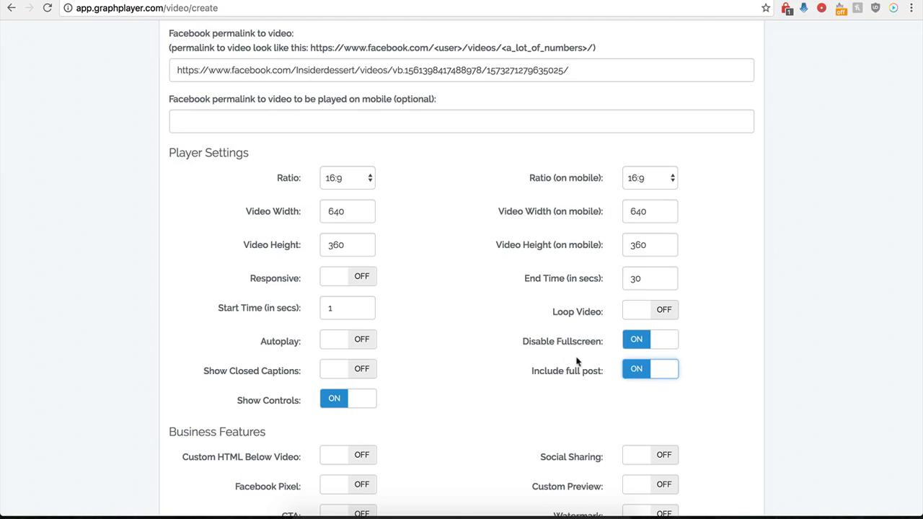
click(635, 372)
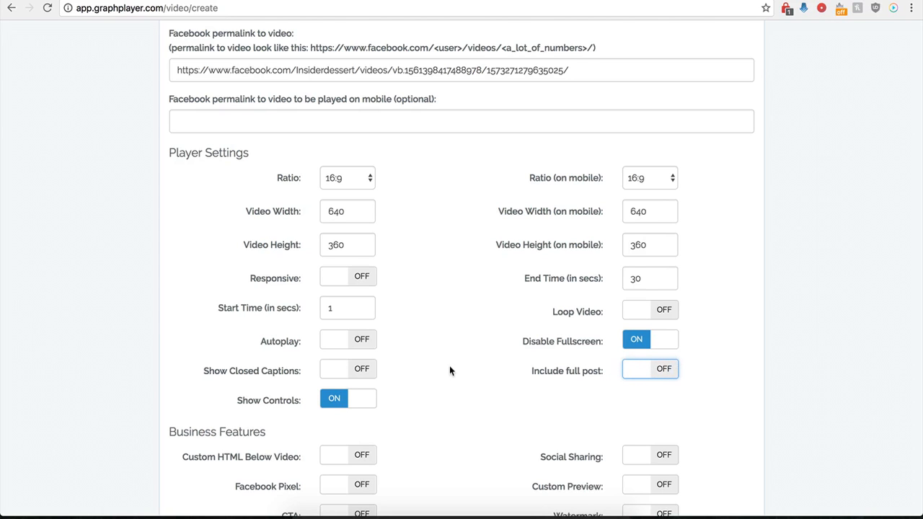
- Save the Demo Name player and copy its generated secure embed script
scroll(449, 366, down, 3)
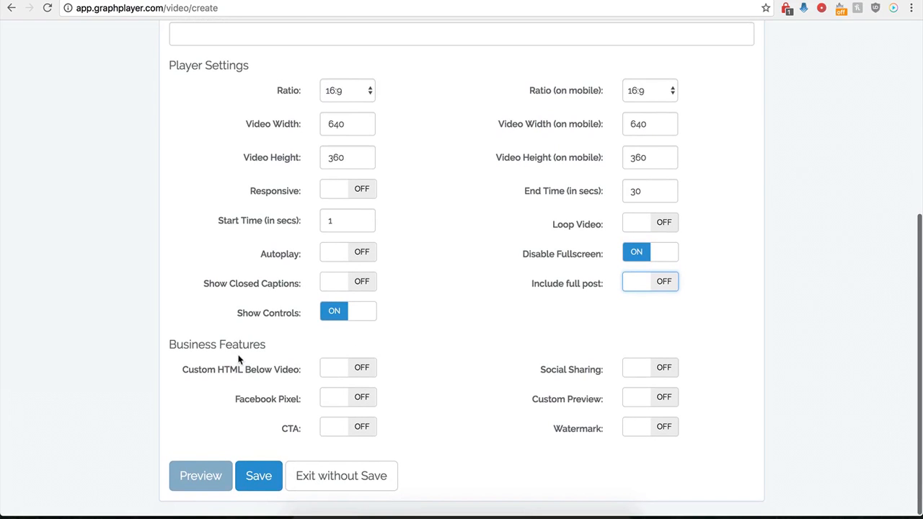
click(258, 476)
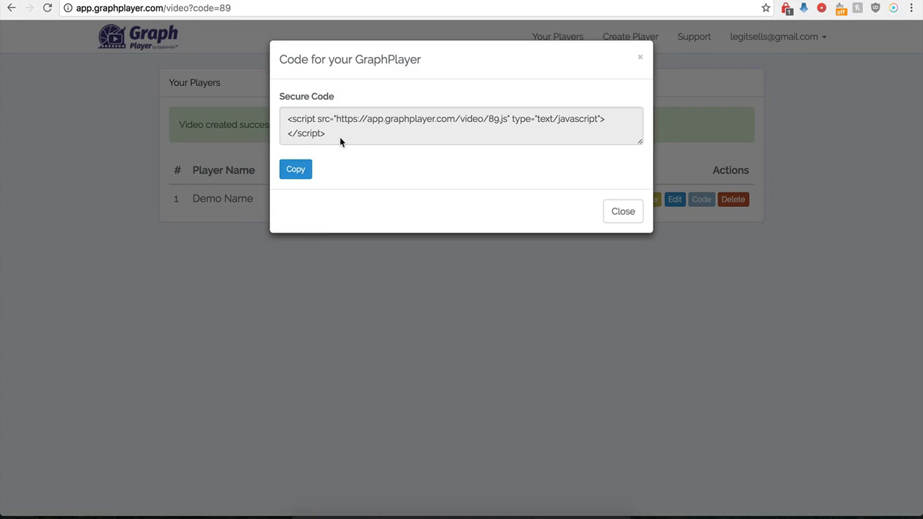
drag(339, 135, 284, 120)
key(ctrl+c)
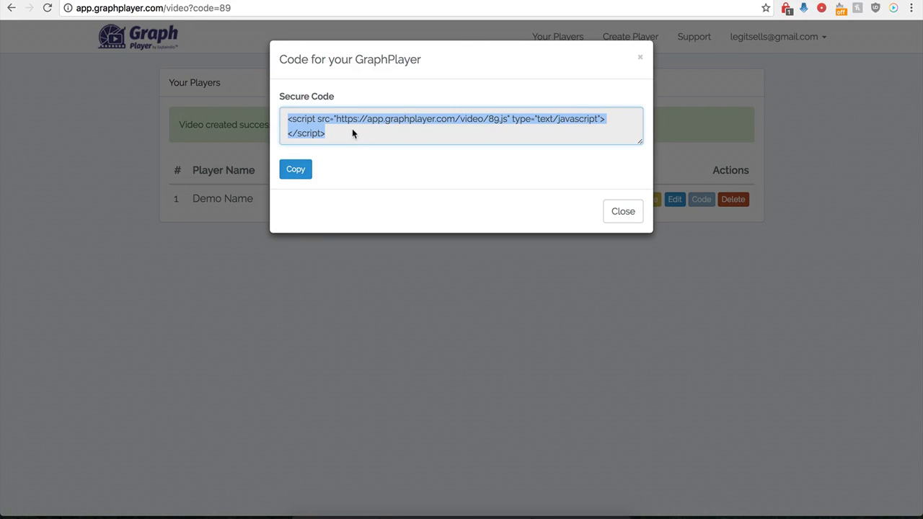
- Switch to WordPress, paste the embed script into the "Hello world!" post's text content and update the post
click(381, 1)
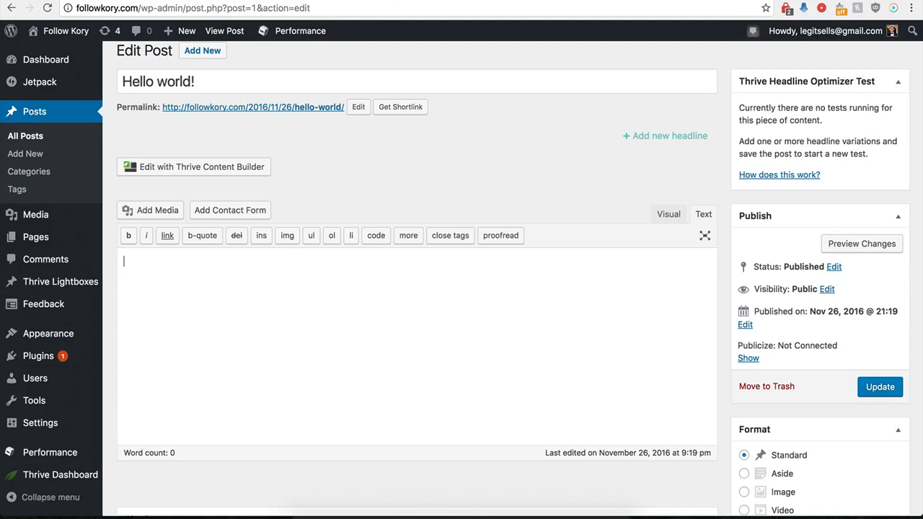
click(233, 310)
key(ctrl+v)
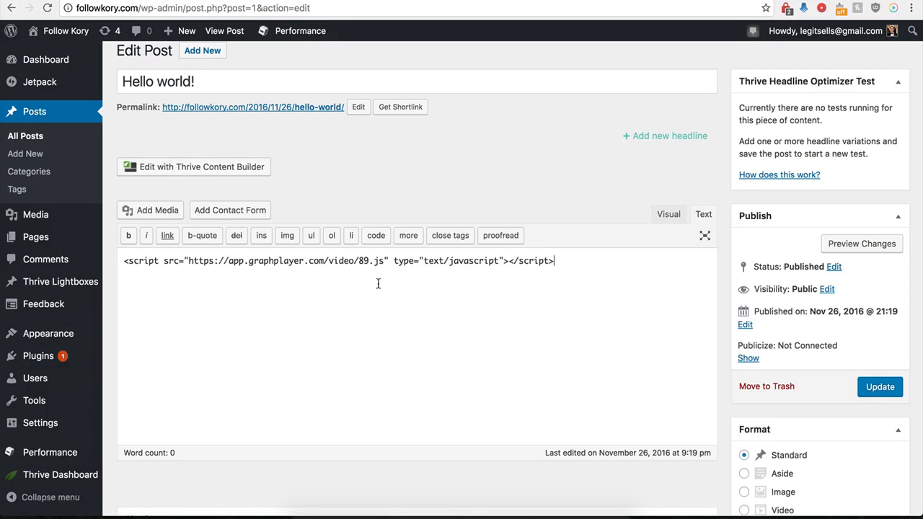
click(881, 390)
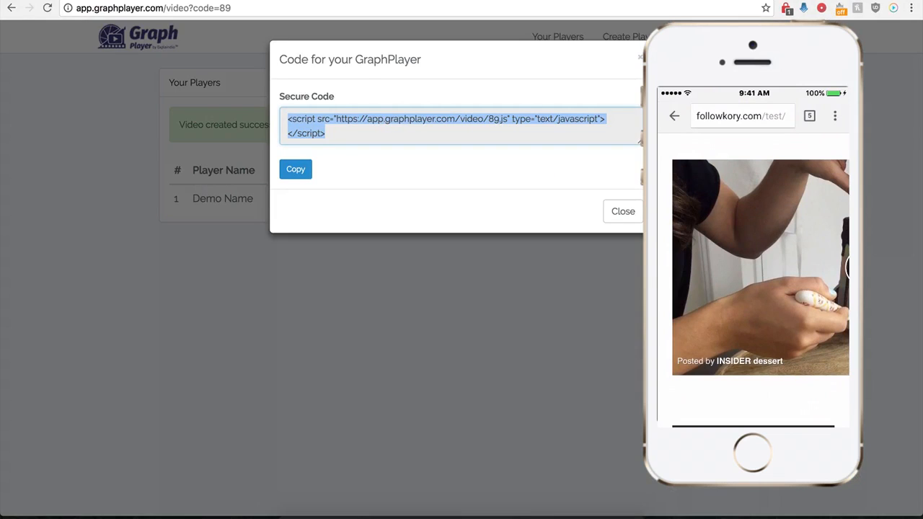
- Close the embed code dialog, open the Demo Name player for editing and turn on showing a GIF instead of the video on mobile
click(613, 218)
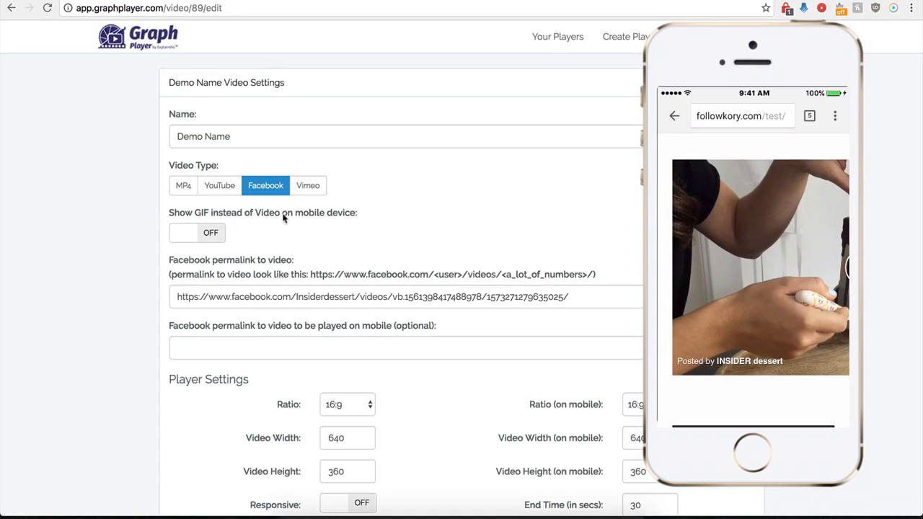
click(214, 233)
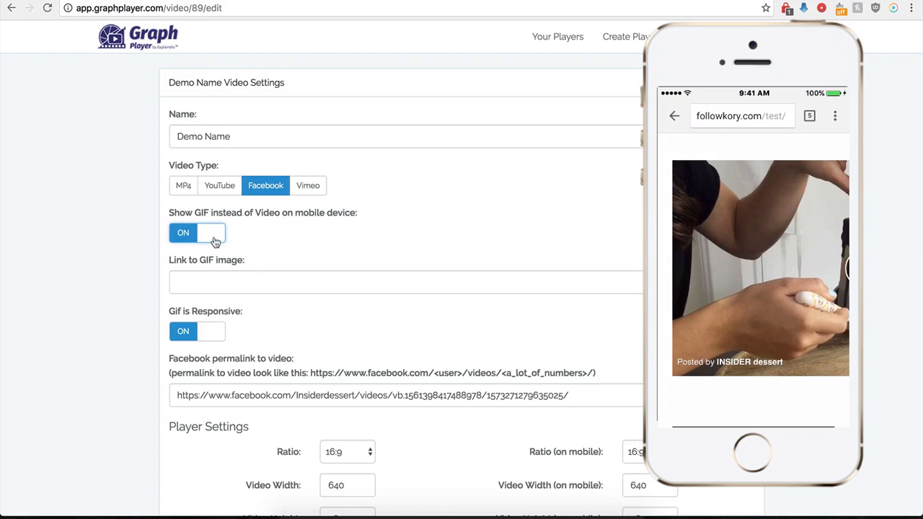
click(215, 282)
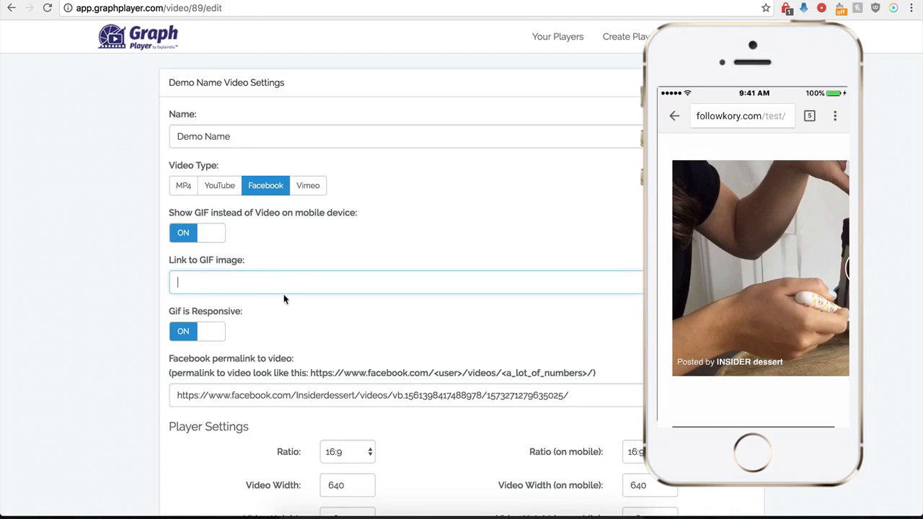
- Switch to the cake GIF's page on Giphy and copy its Giphy Link
click(576, 1)
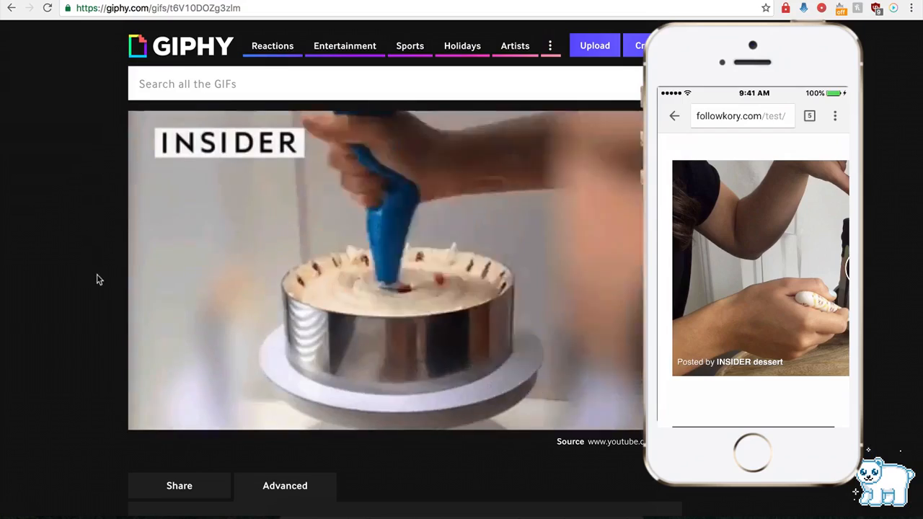
scroll(95, 293, down, 1)
scroll(95, 293, down, 1)
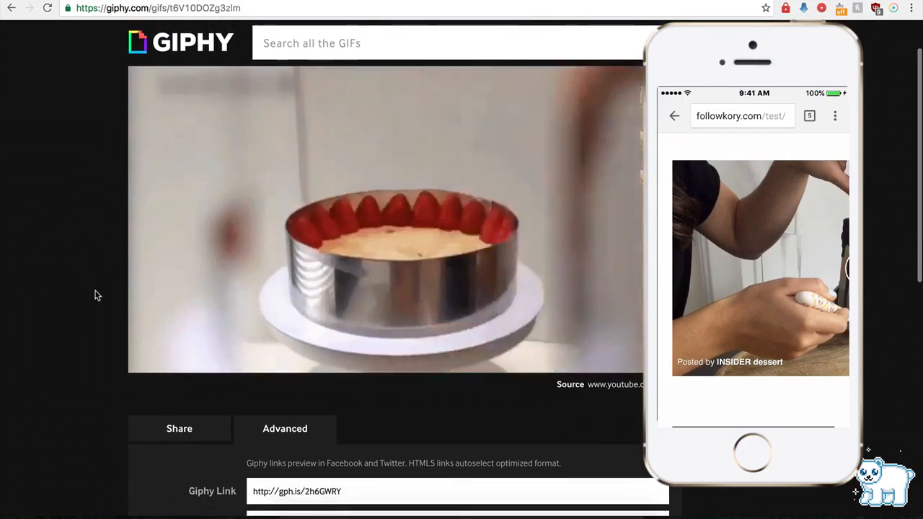
scroll(213, 298, down, 4)
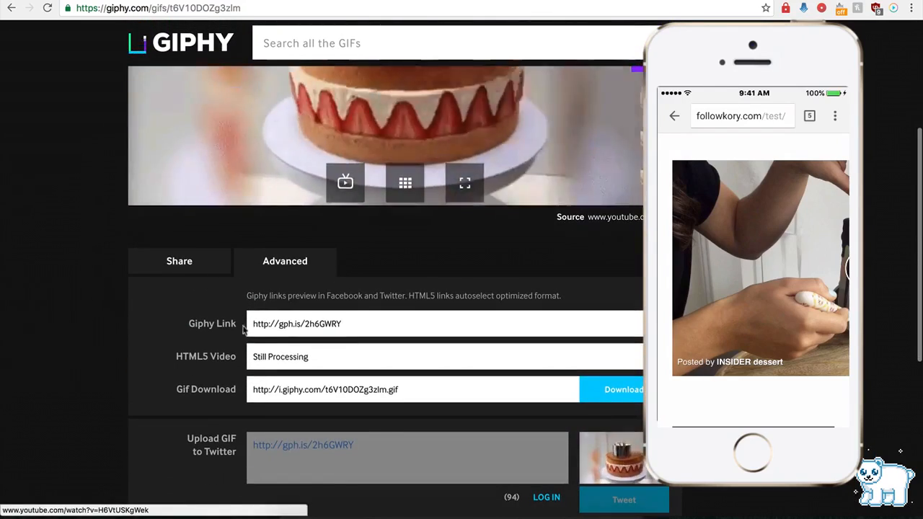
click(286, 326)
key(ctrl+c)
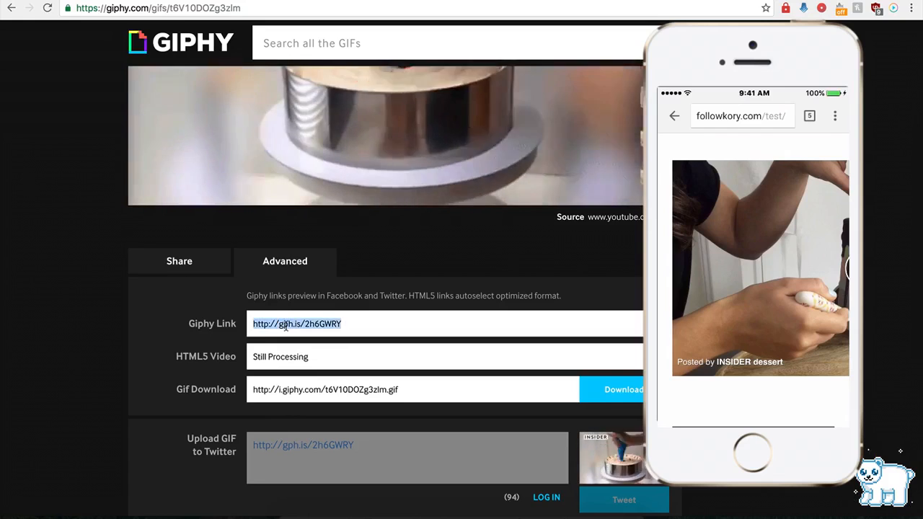
- Switch back to GraphPlayer, paste the copied address as the link to the GIF image and save the player
key(ctrl+Tab)
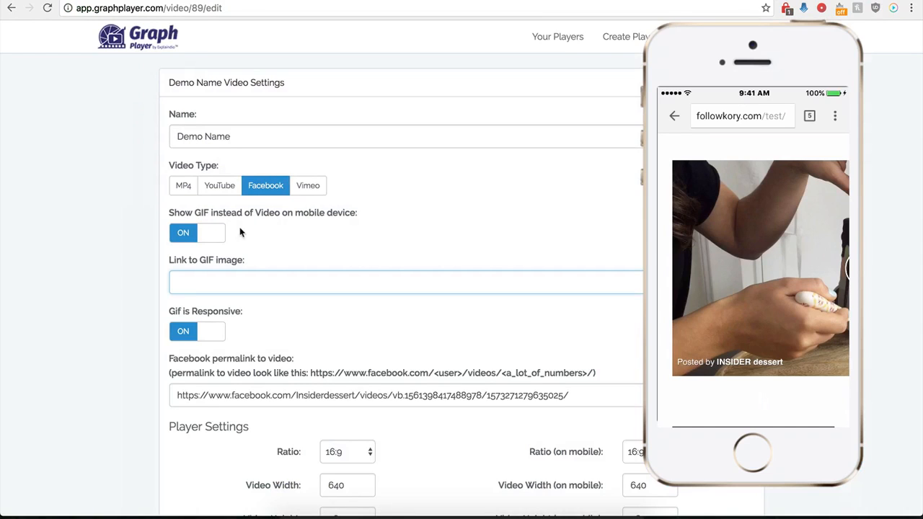
key(ctrl+v)
scroll(138, 358, down, 3)
scroll(139, 359, down, 3)
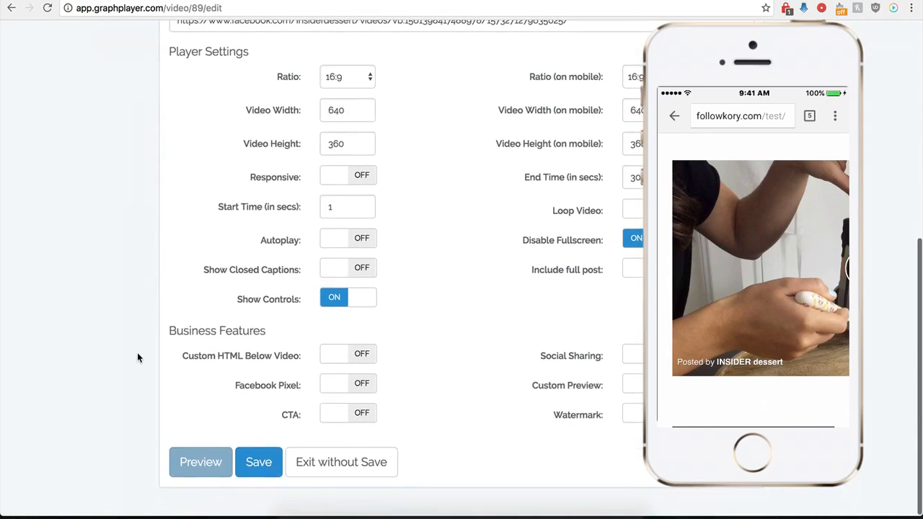
click(258, 476)
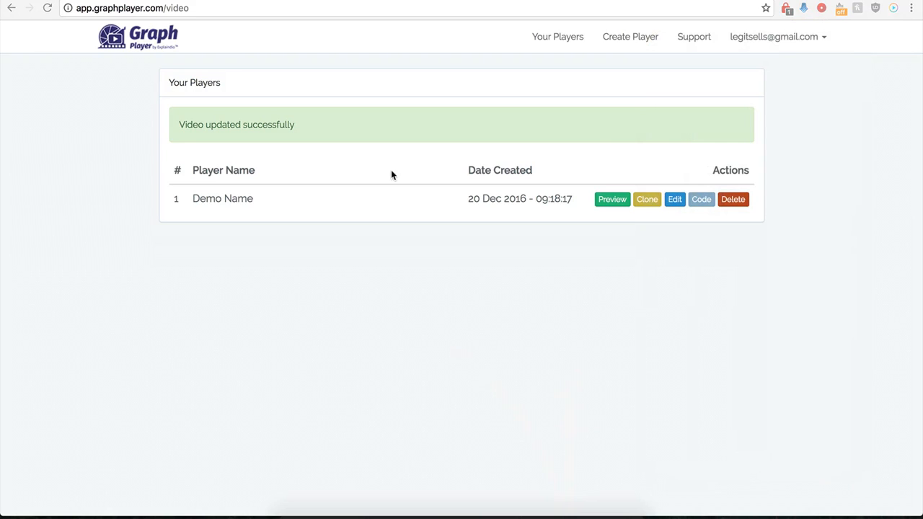
- Reopen the Demo Name player for editing, turn on including the full post and save the player
click(671, 202)
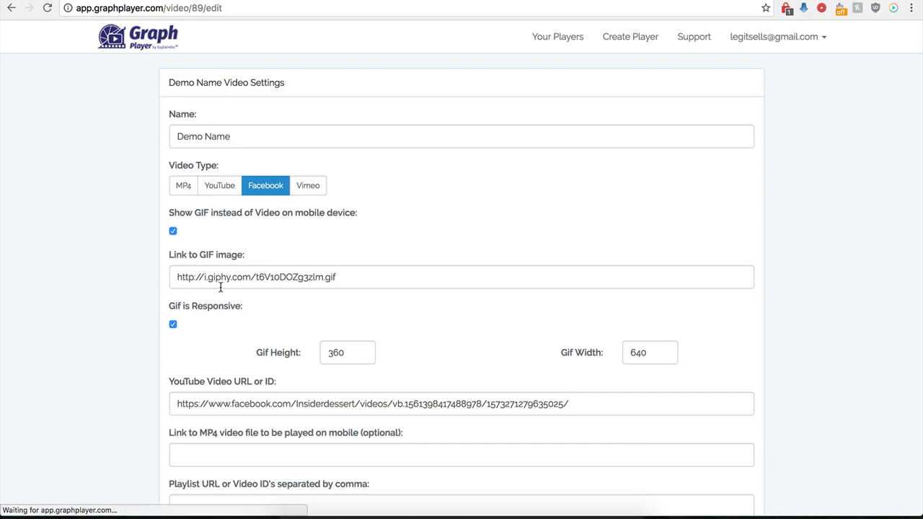
scroll(153, 349, down, 2)
scroll(154, 349, down, 8)
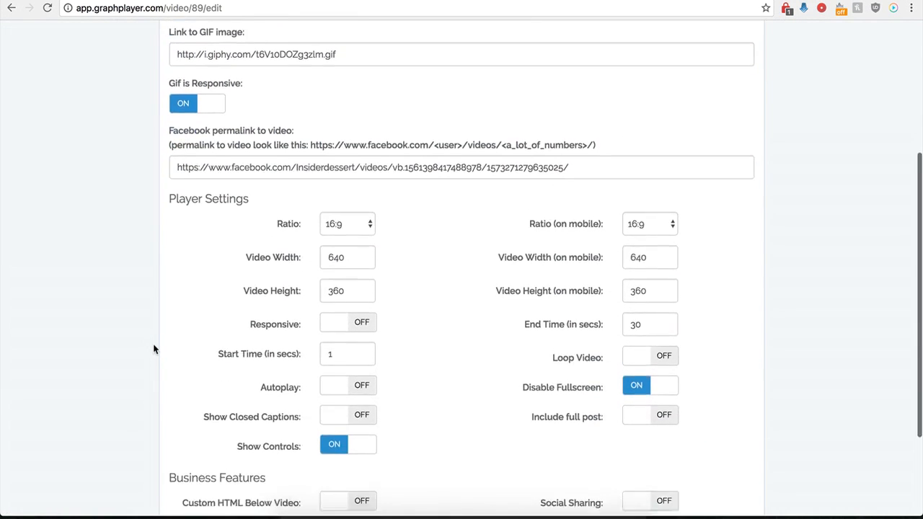
scroll(153, 349, down, 1)
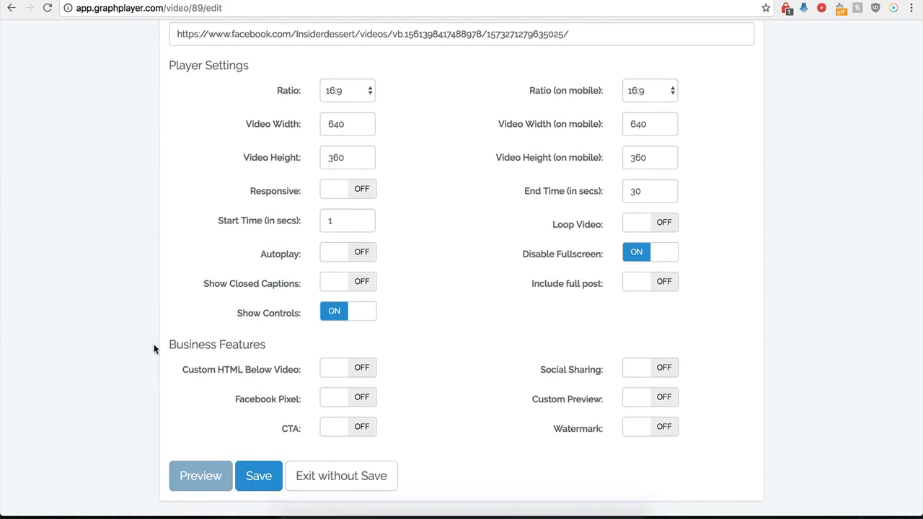
click(663, 285)
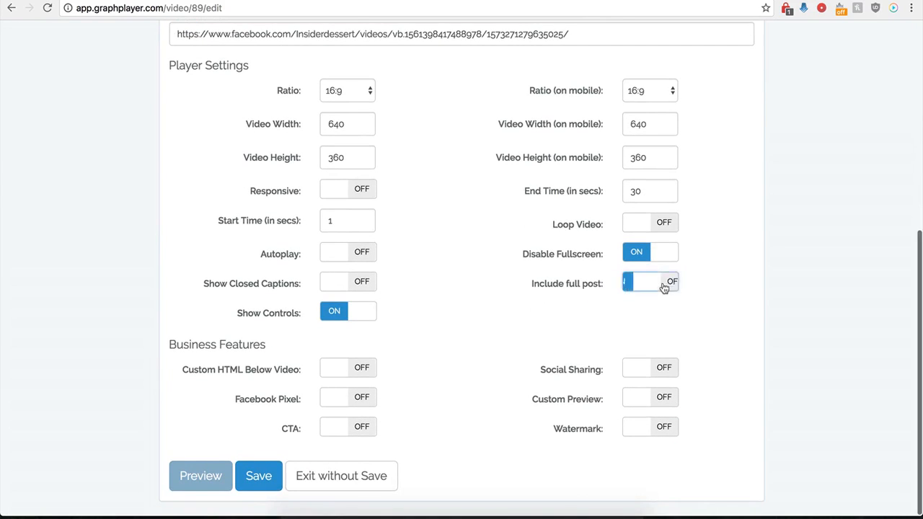
click(254, 477)
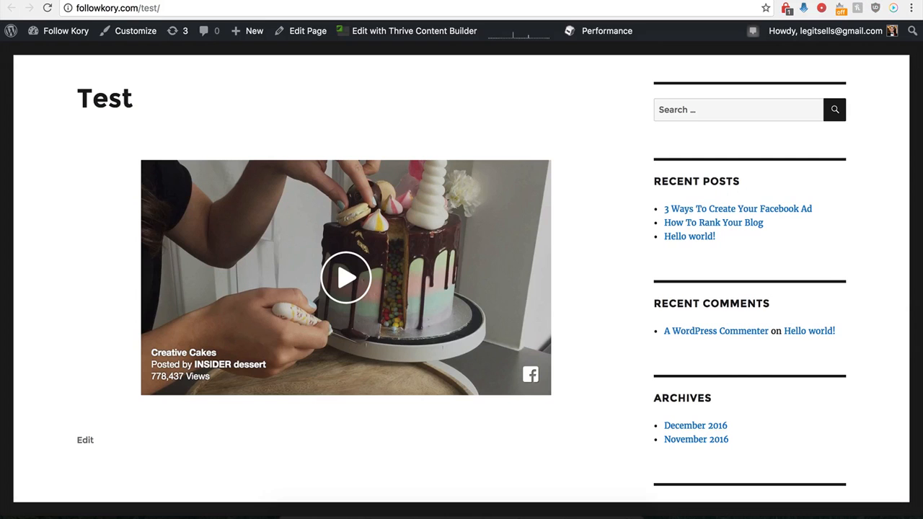
- Reload the WordPress Test page to check the embedded full post, and view its comments on Facebook before returning to GraphPlayer
click(48, 8)
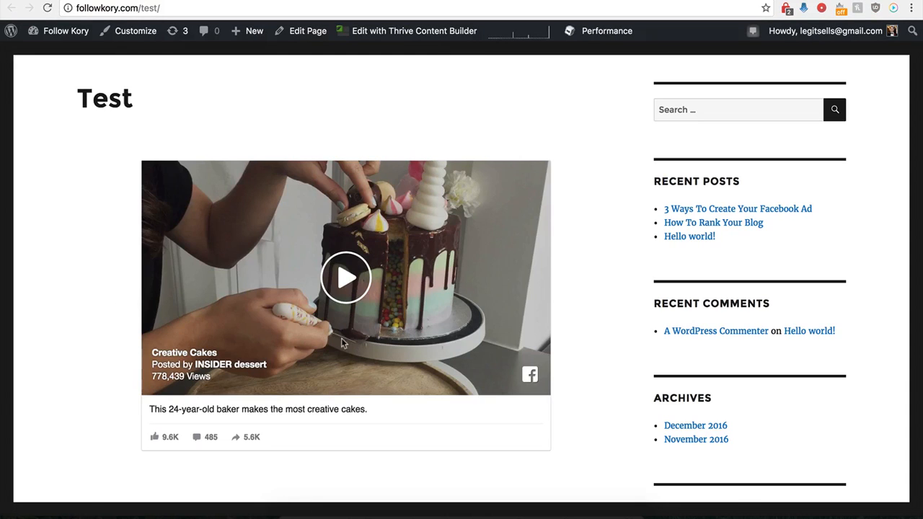
scroll(133, 422, down, 1)
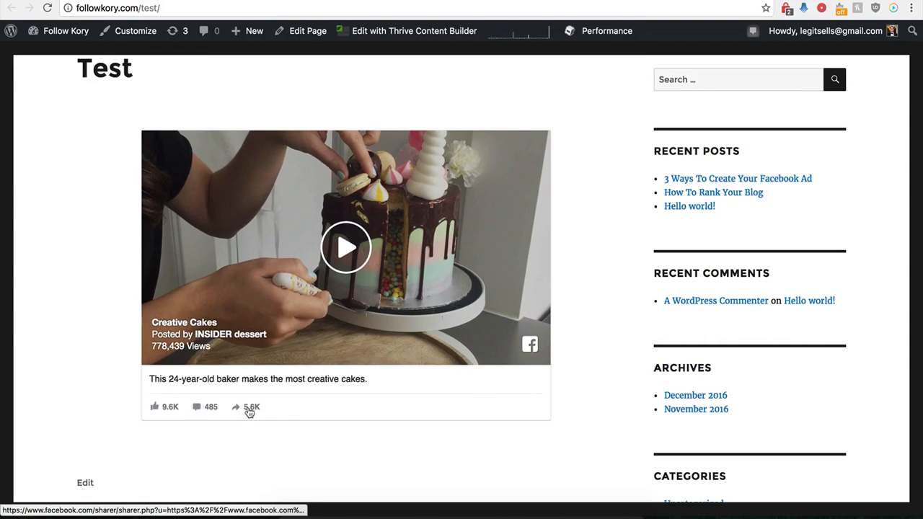
click(198, 409)
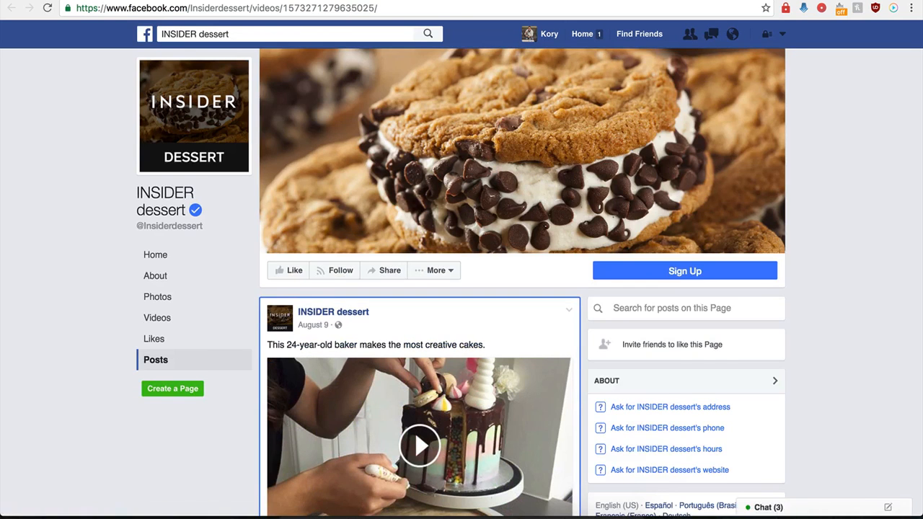
key(super+w)
key(super+w)
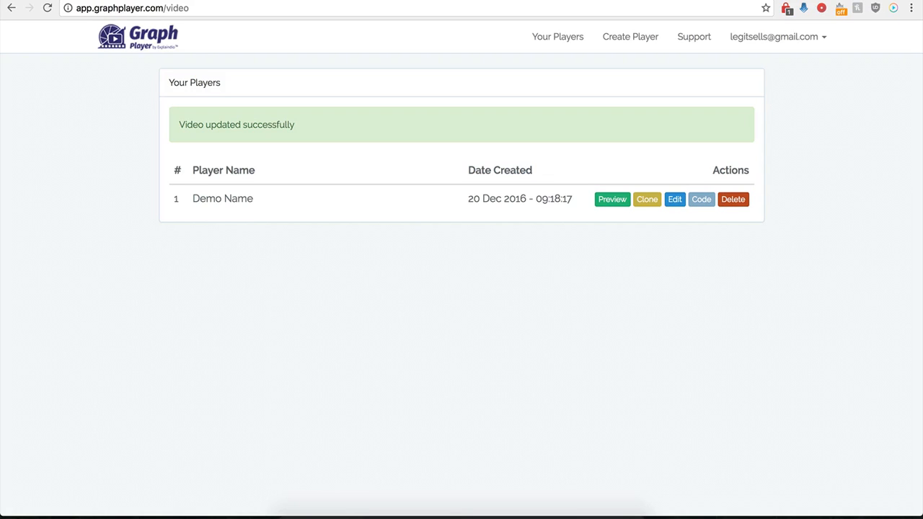
- Open the Demo Name player for editing and turn on custom HTML below the video
click(677, 206)
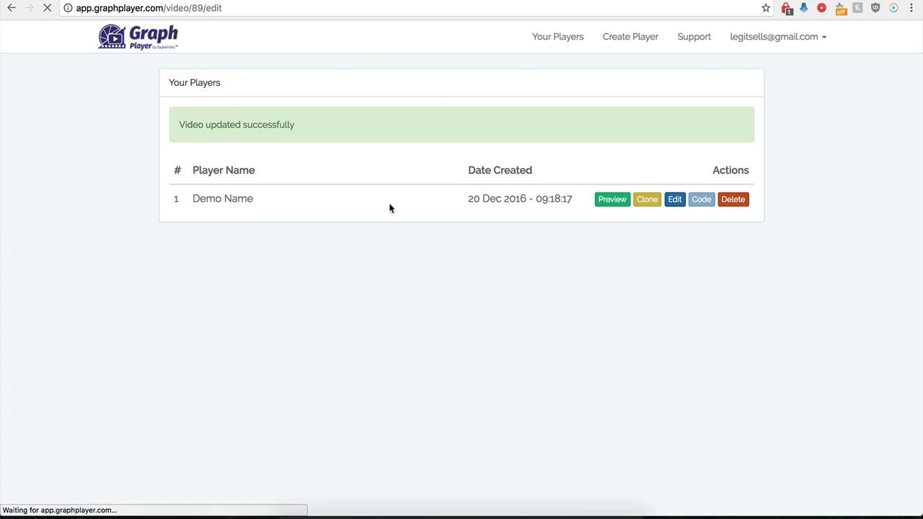
scroll(245, 310, down, 5)
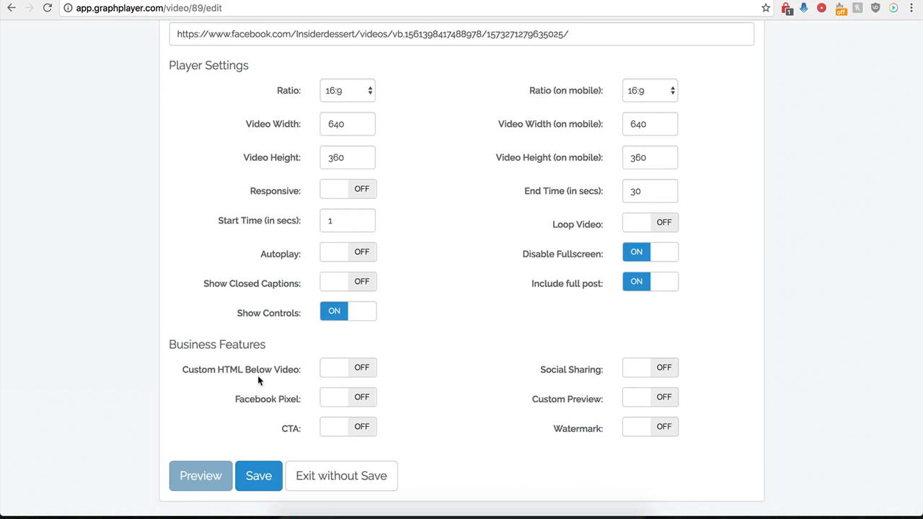
click(359, 367)
scroll(393, 400, down, 4)
- Examine the custom HTML code, start time and end time fields alongside the player settings
click(340, 284)
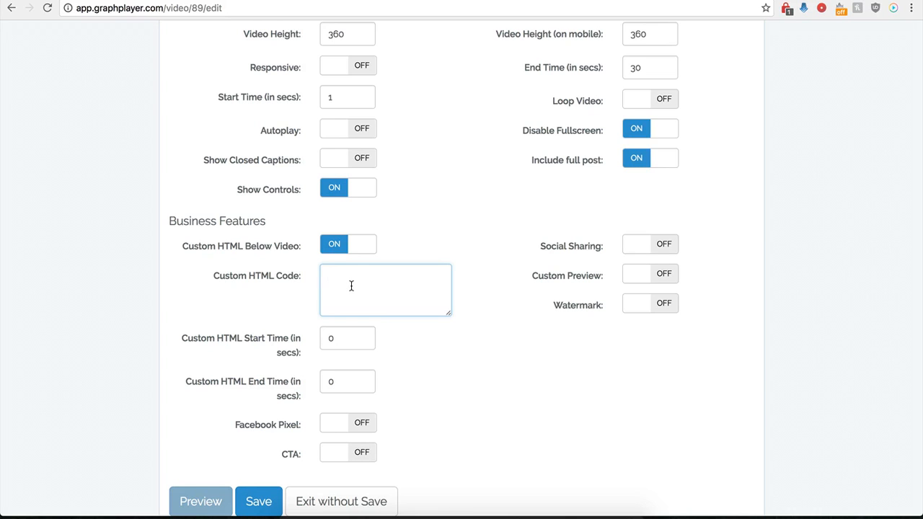
click(342, 340)
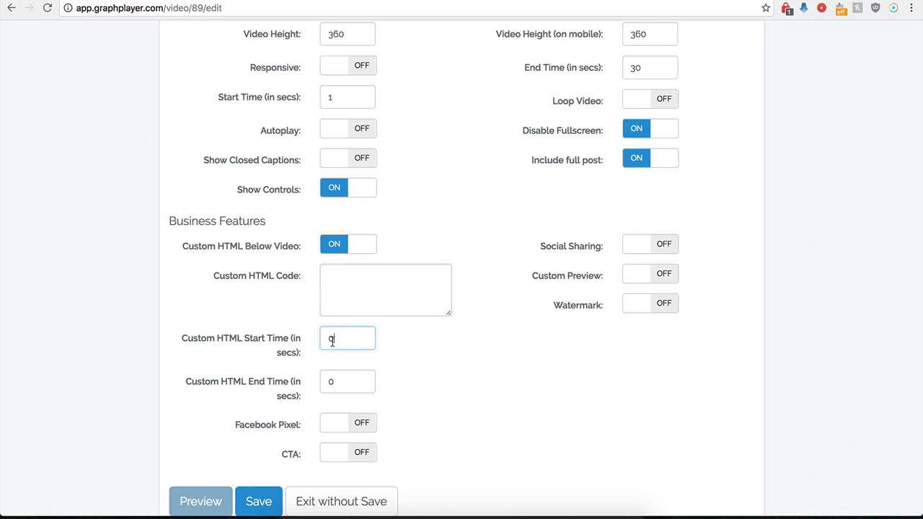
double_click(333, 339)
click(347, 381)
click(340, 346)
click(359, 287)
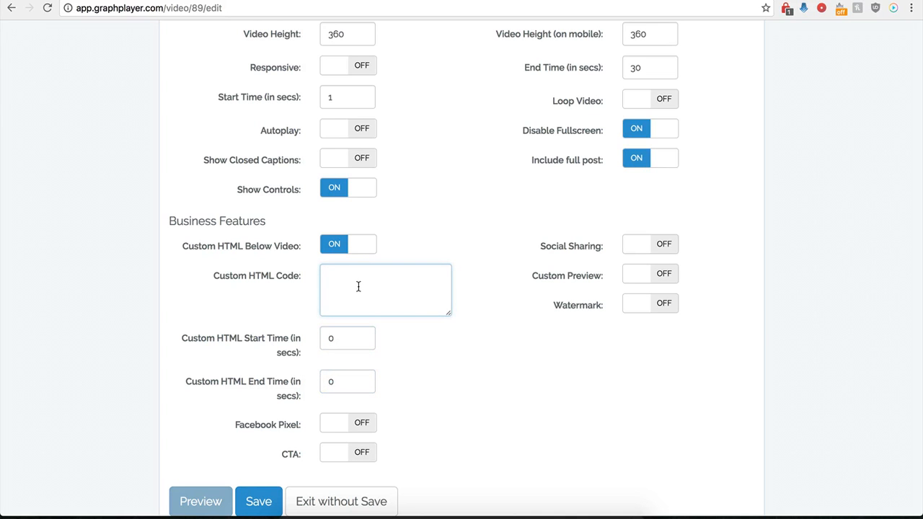
scroll(358, 286, up, 4)
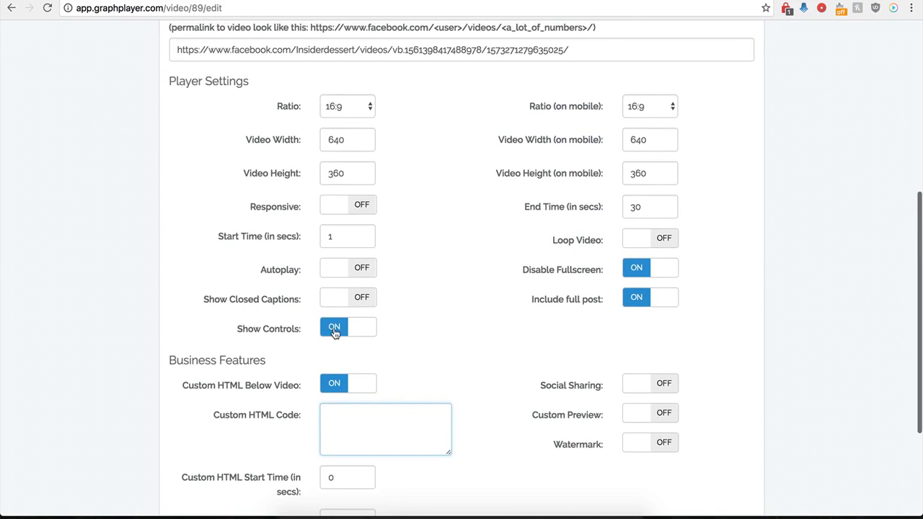
scroll(334, 332, down, 2)
scroll(351, 344, down, 1)
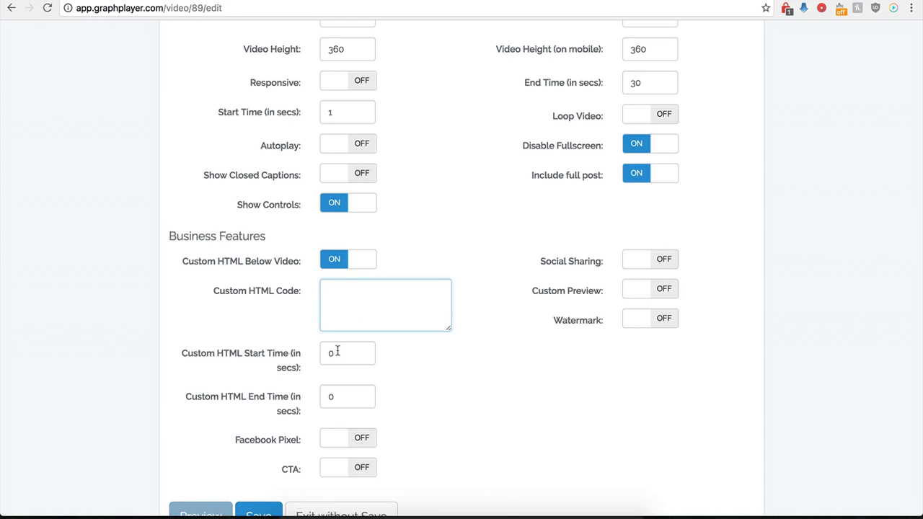
- Set the custom HTML start time to 120 seconds
drag(352, 352, 322, 353)
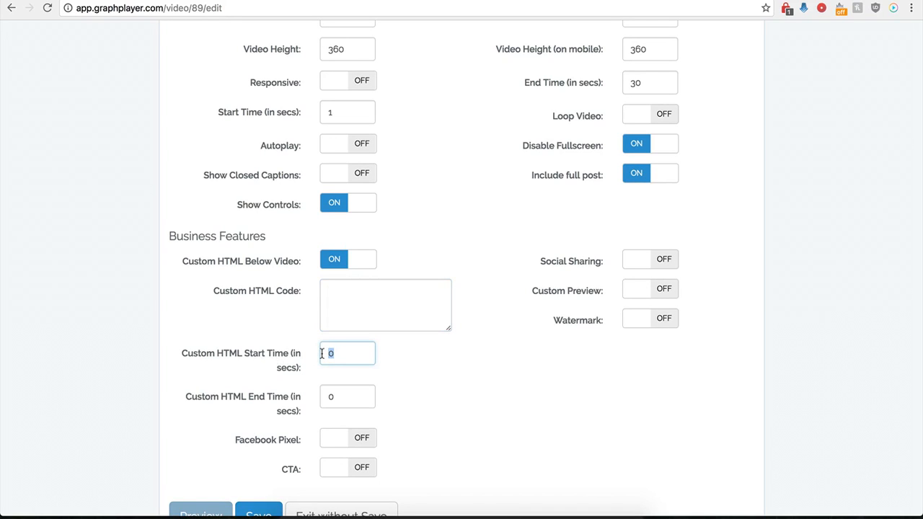
text(12)
click(343, 296)
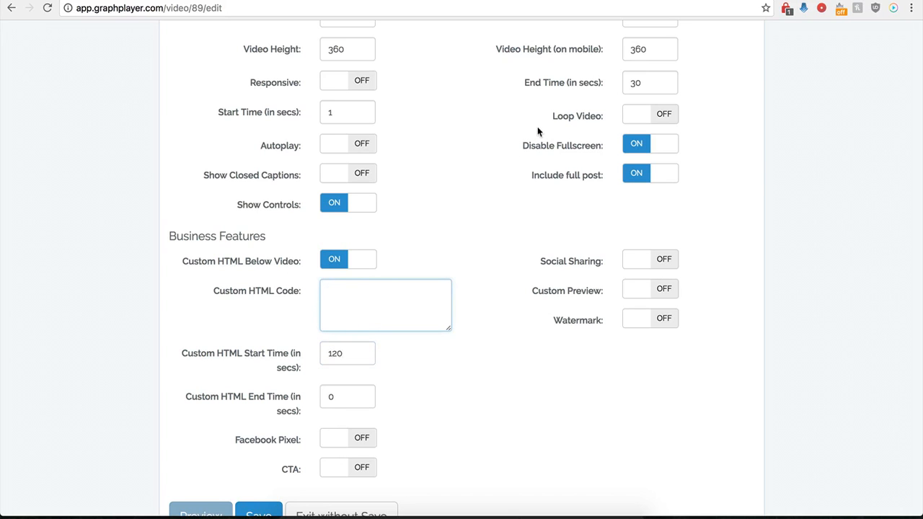
scroll(408, 300, down, 1)
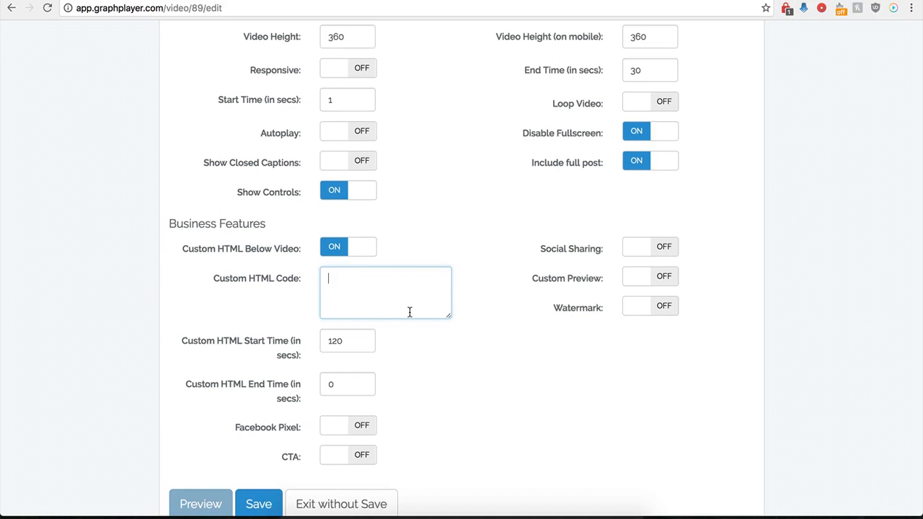
text(<center><img src="http://kompozer-tutorial.com/BootGifts/Buttons/Buy%20Now%20Buttons/buy-now-button-16.png"></center>)
drag(448, 315, 480, 365)
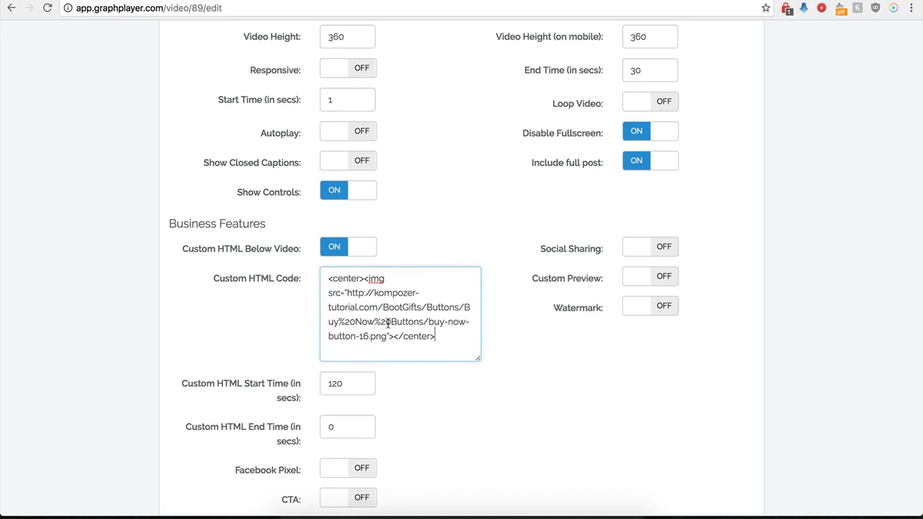
- Set the custom HTML start time to 0 seconds and save the player
click(351, 366)
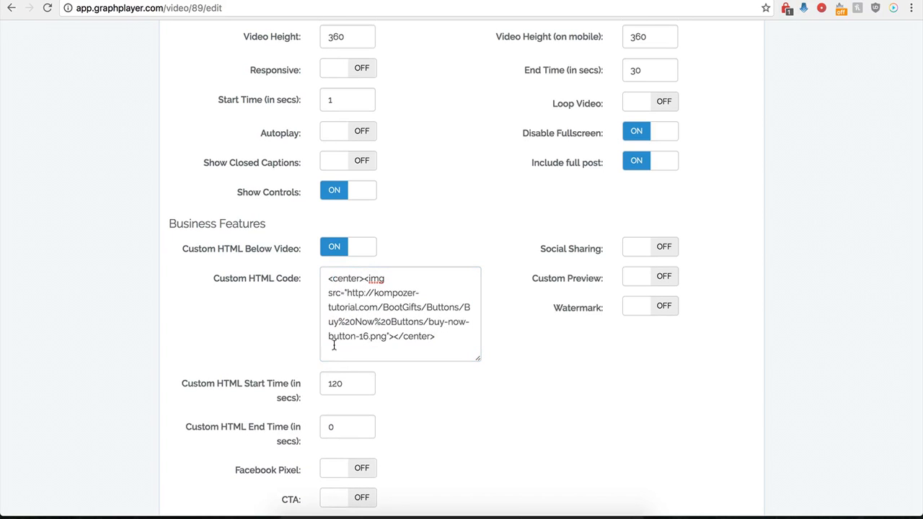
drag(346, 383, 322, 384)
text(0)
click(431, 429)
click(259, 476)
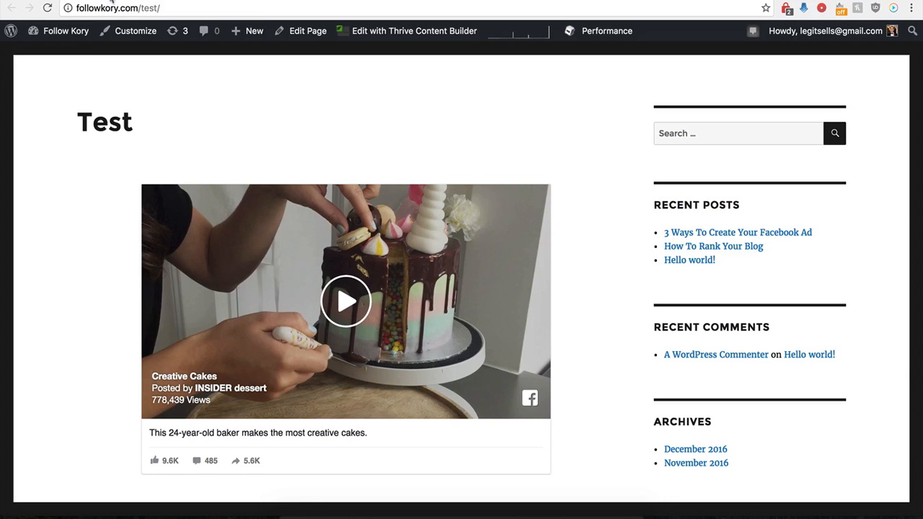
- Reload the WordPress Test page and check the custom HTML area below the embedded video
click(47, 8)
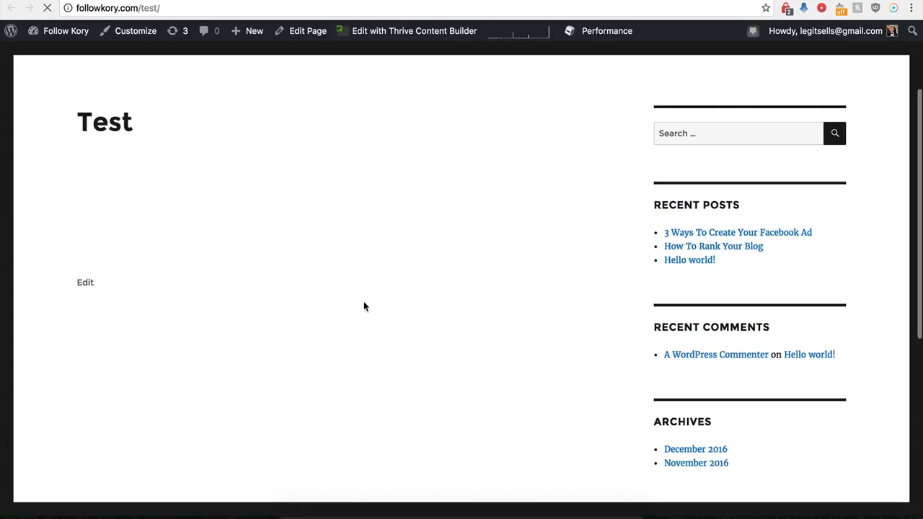
scroll(332, 321, down, 2)
scroll(328, 323, down, 4)
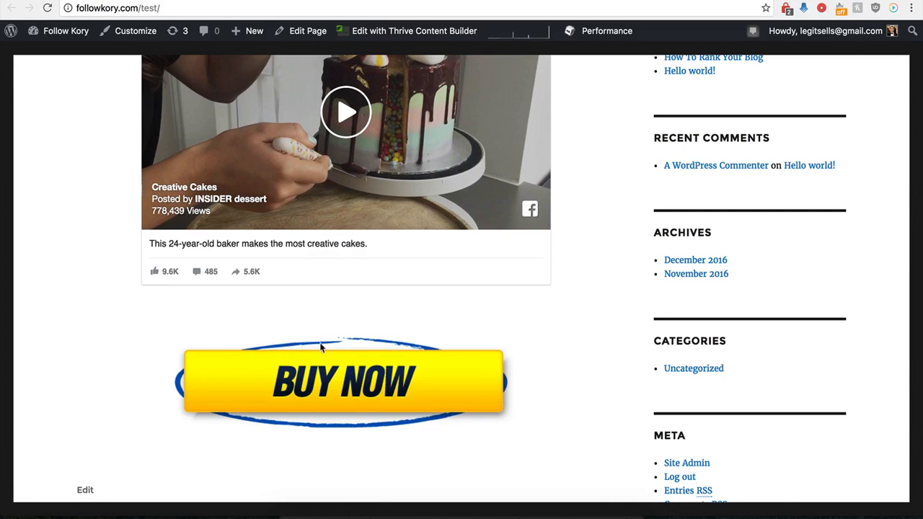
scroll(323, 346, up, 2)
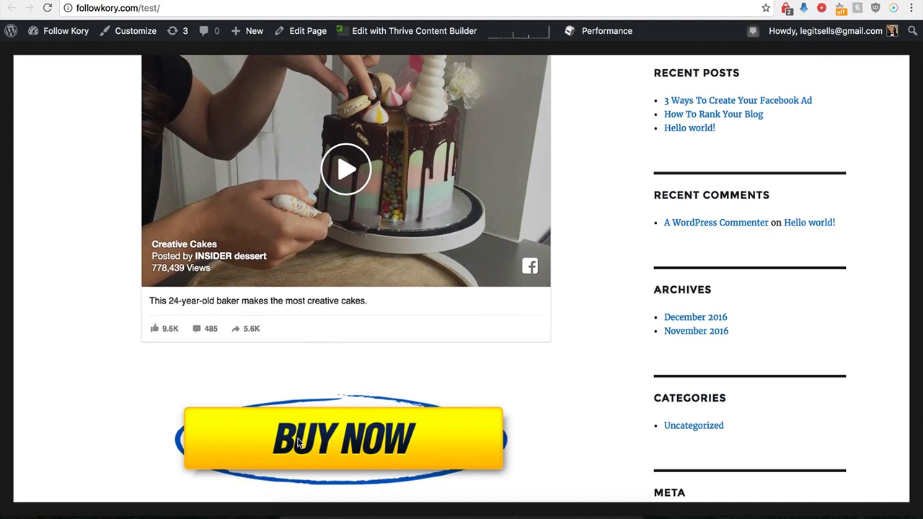
- Look over the Buy Now image and its placement beneath the embedded video on the Test page
scroll(313, 404, up, 2)
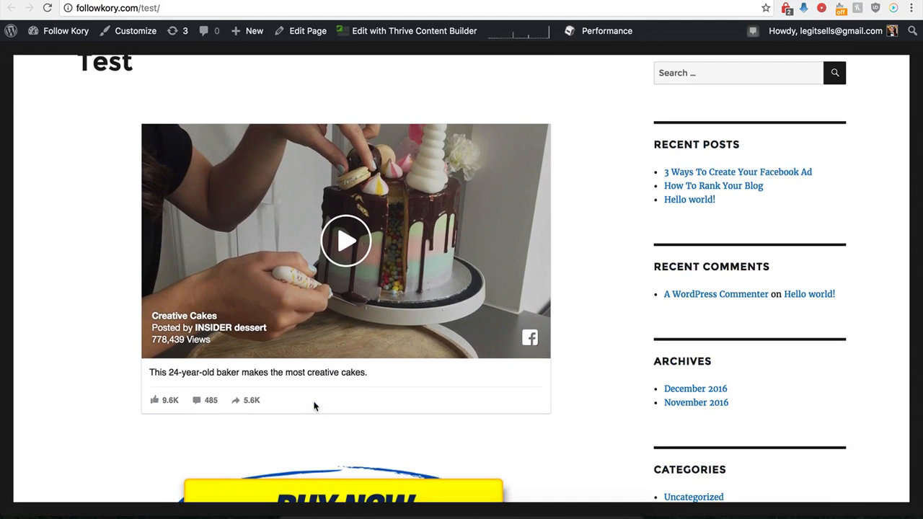
scroll(312, 406, down, 1)
scroll(313, 406, up, 3)
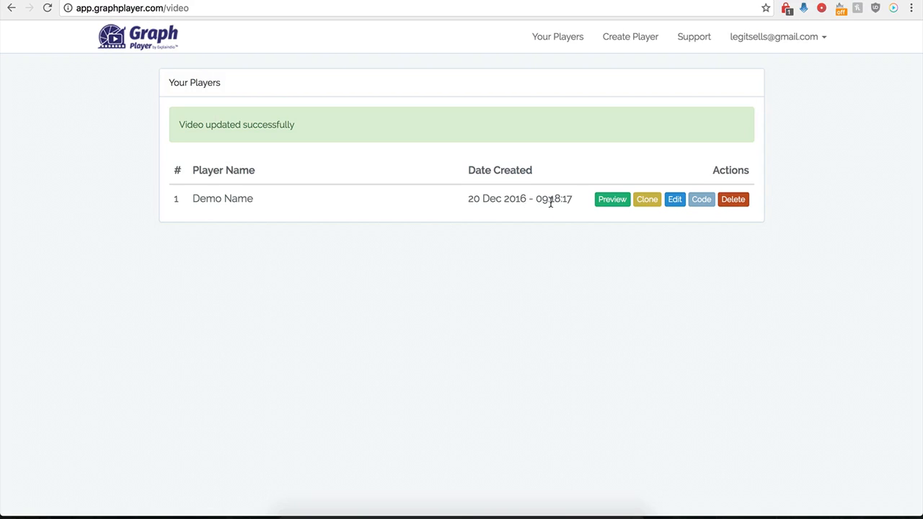
- Open the Demo Name player in GraphPlayer for editing and turn off the custom HTML below the video
click(672, 201)
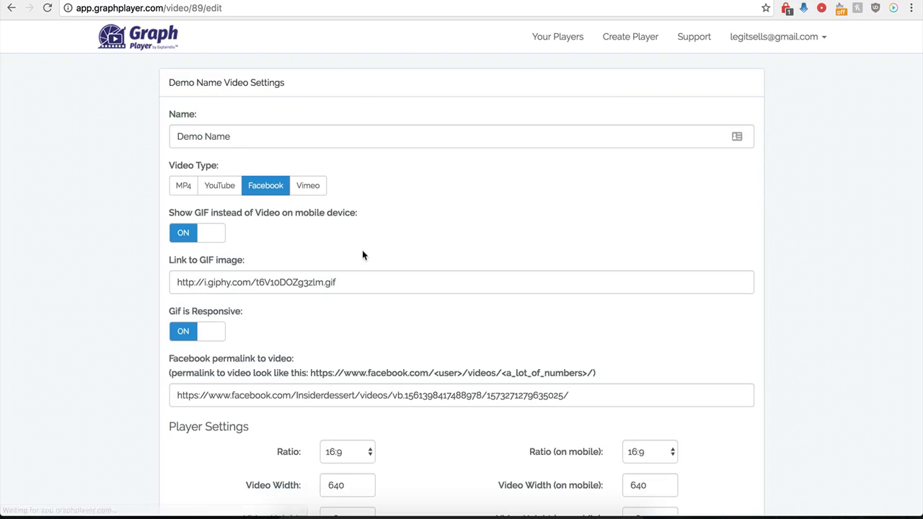
scroll(163, 387, down, 6)
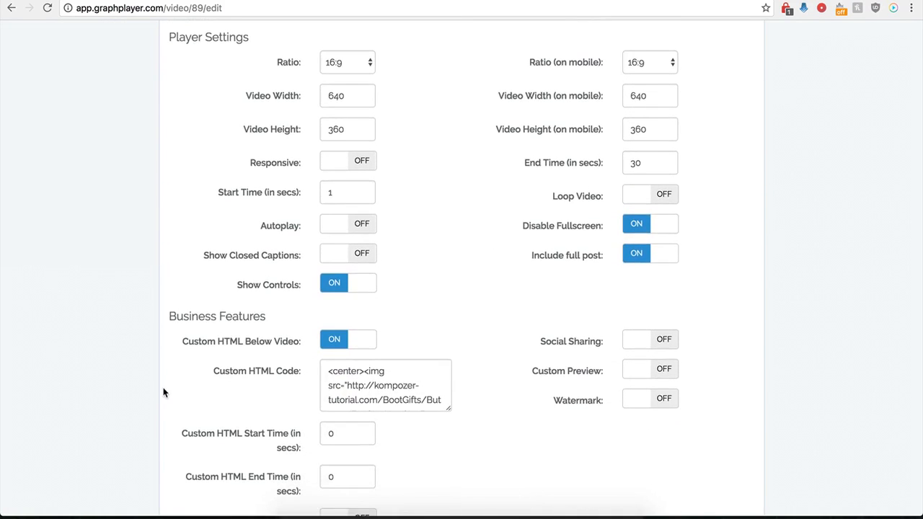
scroll(164, 381, down, 1)
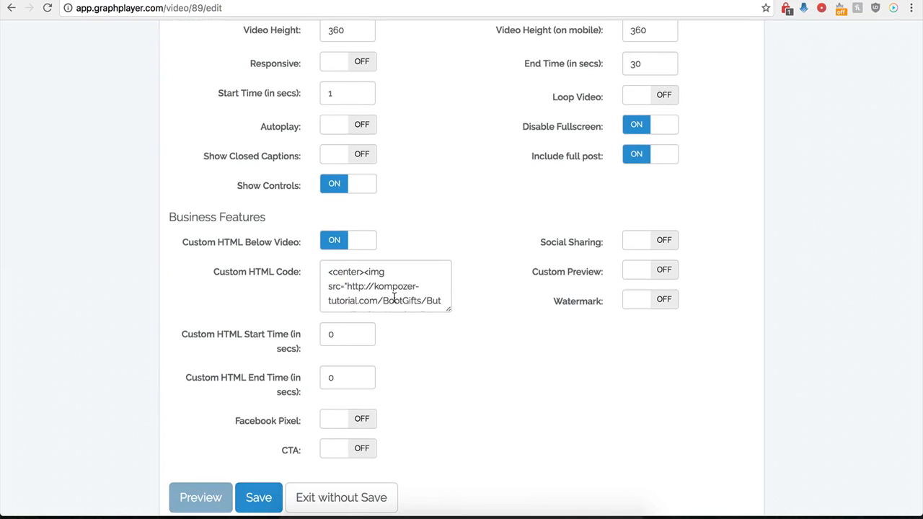
click(332, 241)
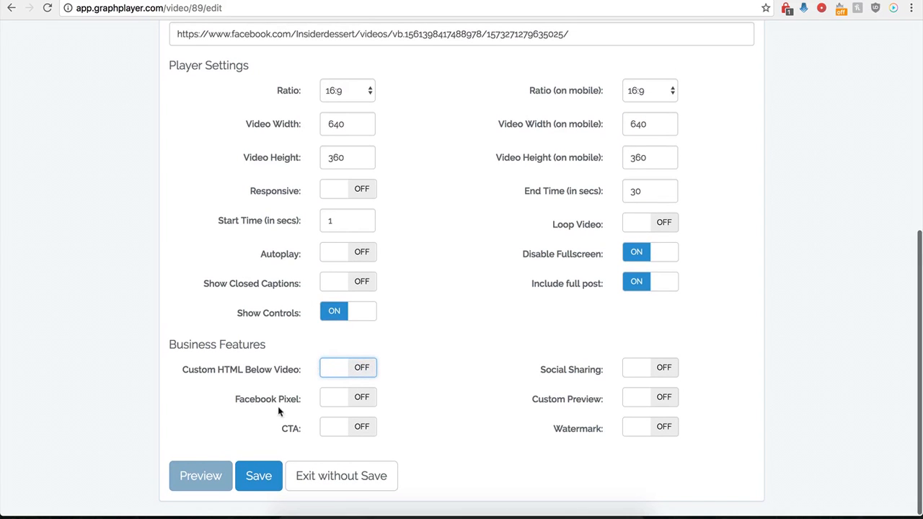
- Turn on the Facebook Pixel feature to view its code and time settings, and turn it off again
click(365, 404)
scroll(294, 422, down, 2)
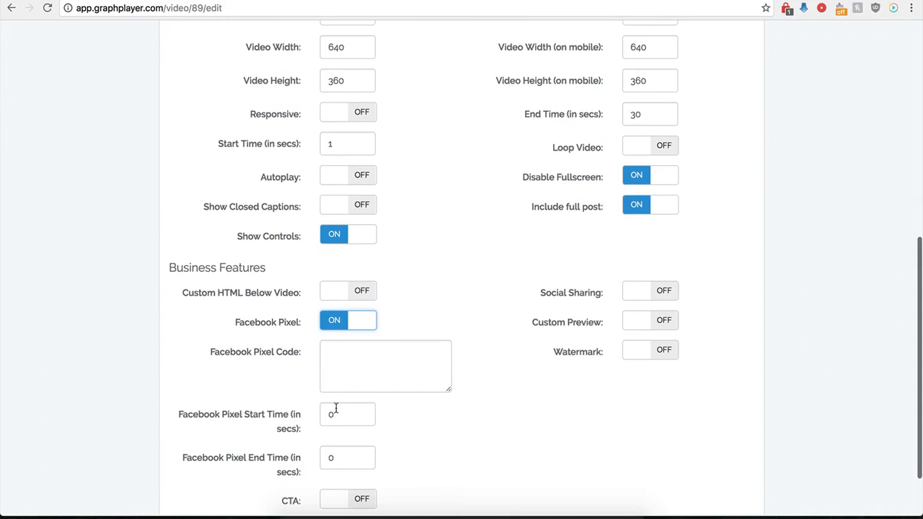
scroll(343, 376, down, 1)
click(361, 334)
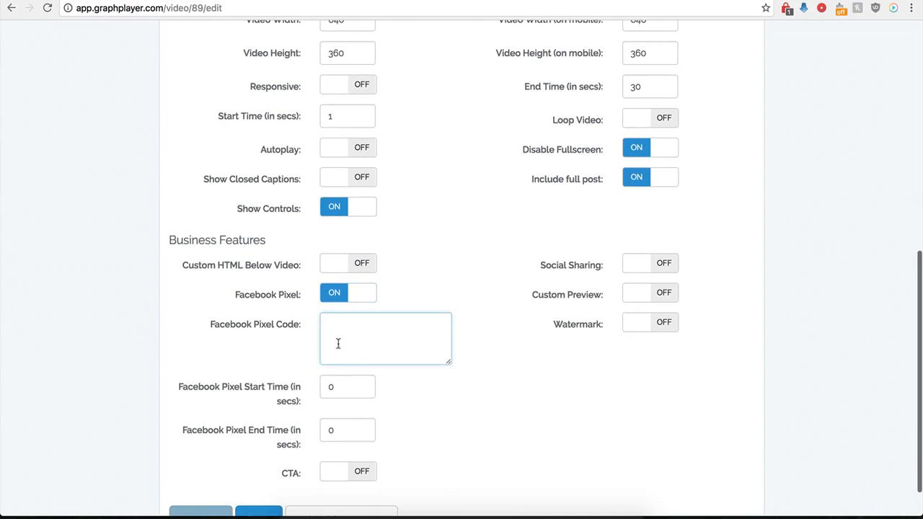
click(334, 294)
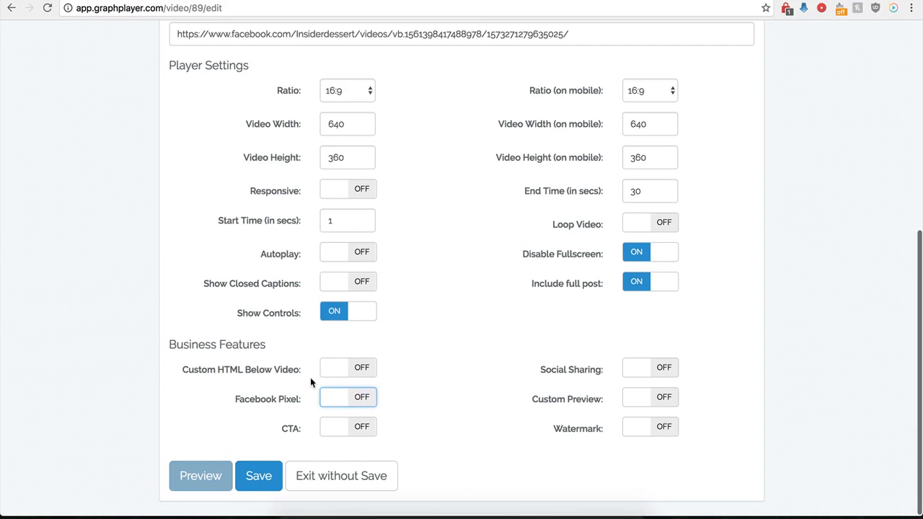
- Enable the CTA feature and paste the kompozer-tutorial.com button image address as the CTA image URL
click(363, 428)
scroll(417, 453, down, 5)
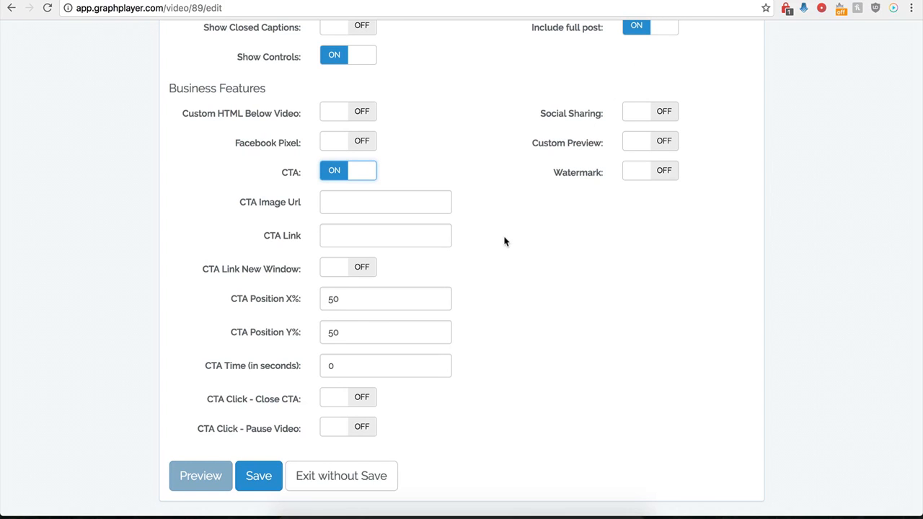
click(390, 201)
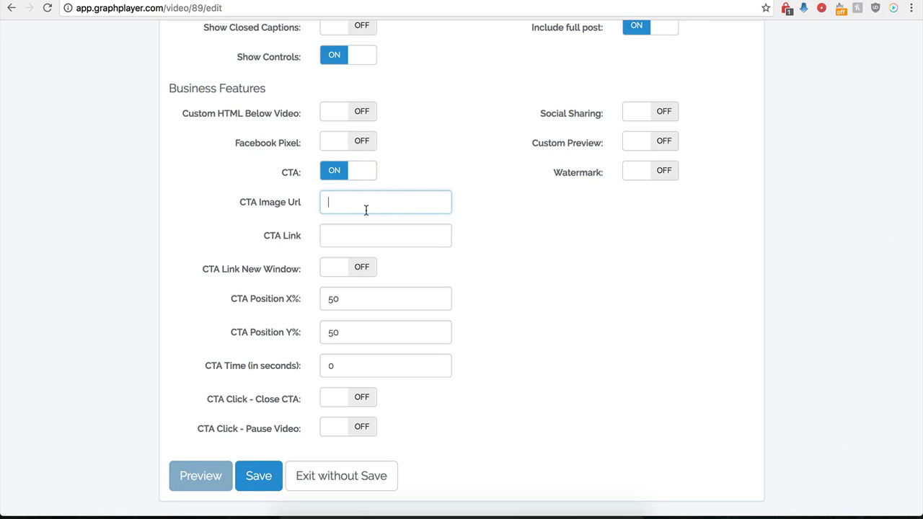
key(ctrl+v)
click(337, 238)
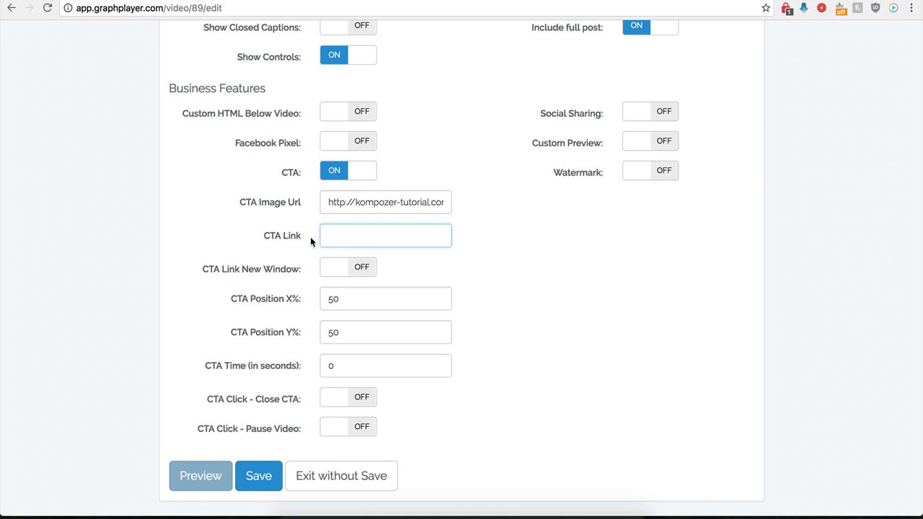
click(342, 237)
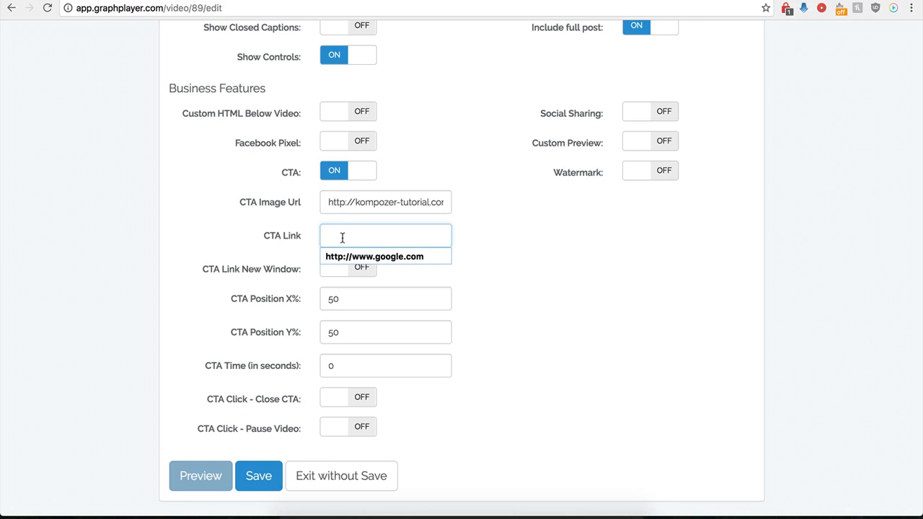
click(351, 257)
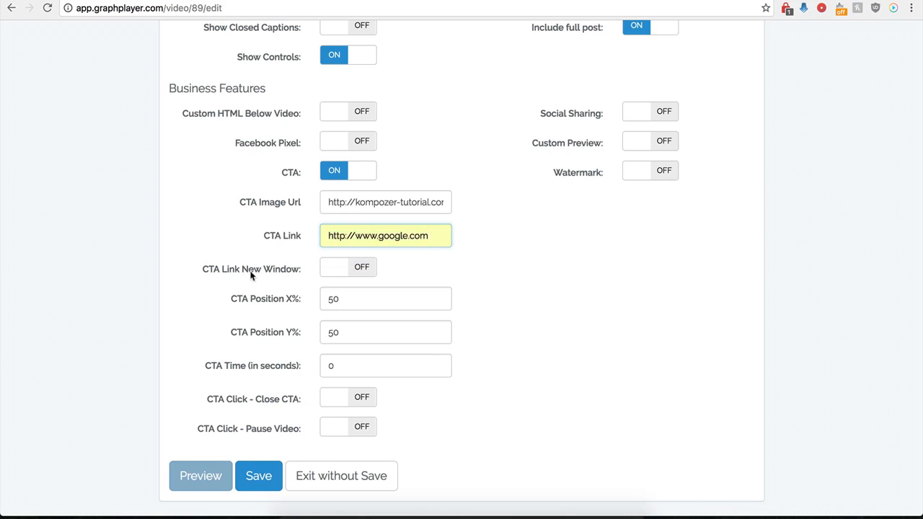
click(361, 268)
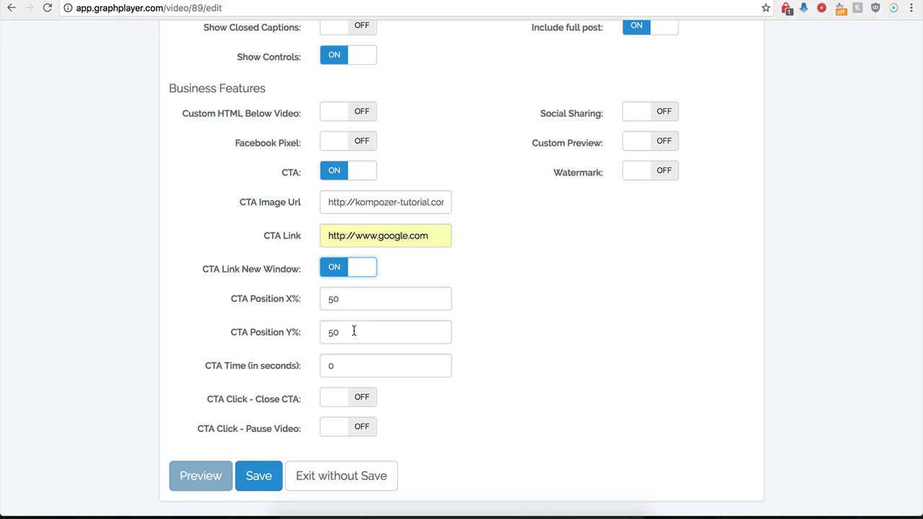
- Try a CTA time of 120 seconds and set it back to 0
click(337, 366)
drag(335, 366, 323, 369)
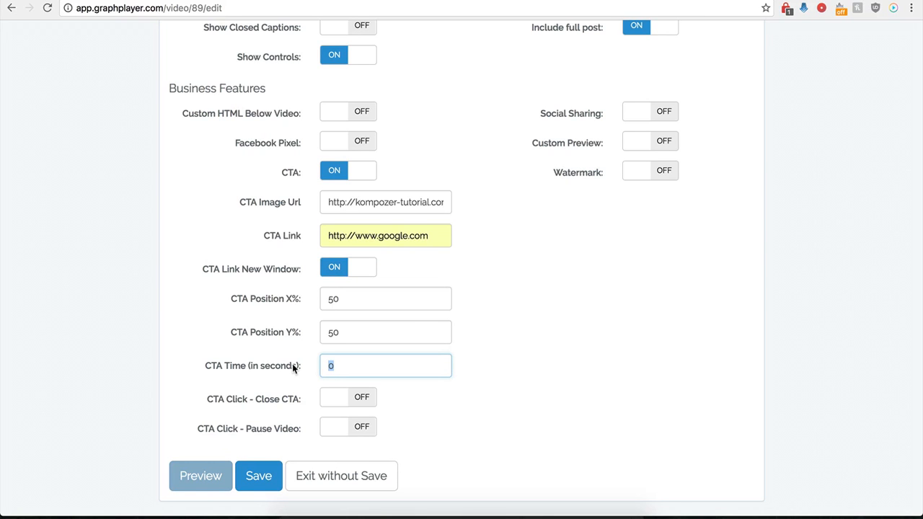
text(120)
key(BackSpace)
key(BackSpace)
key(BackSpace)
text(0)
click(385, 426)
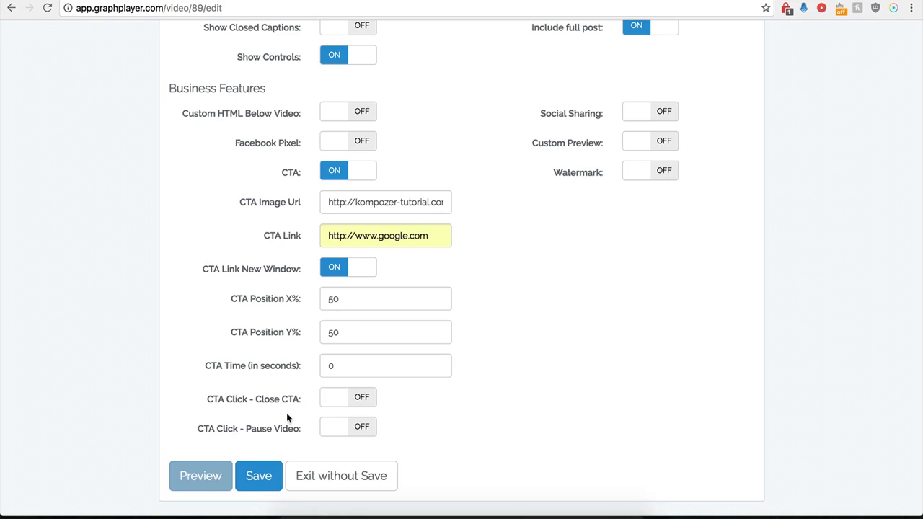
- Make the CTA close when it is clicked and save the player
click(362, 399)
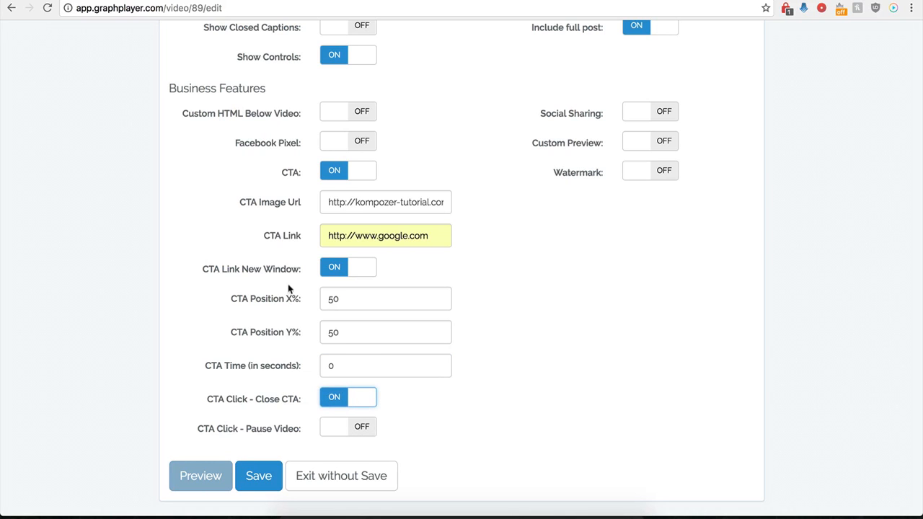
click(245, 490)
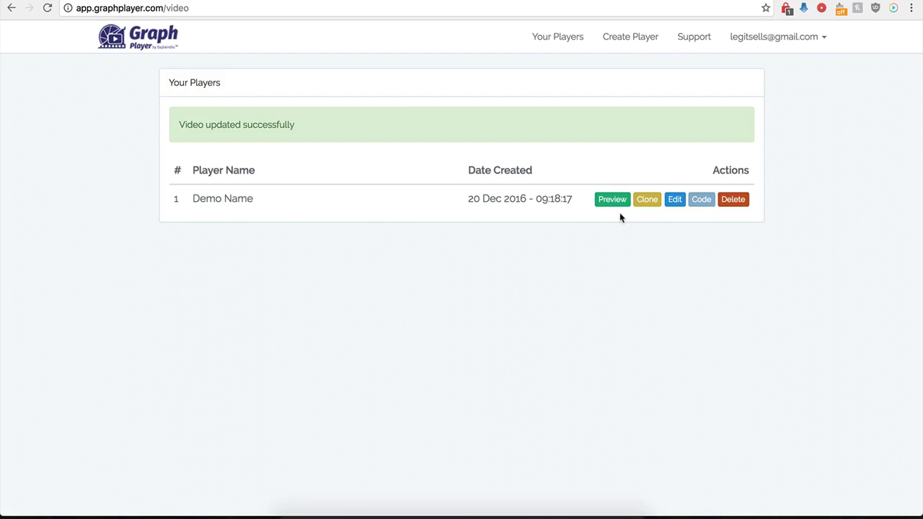
- Reopen the Demo Name player settings and set the CTA's X position to 0%
click(673, 201)
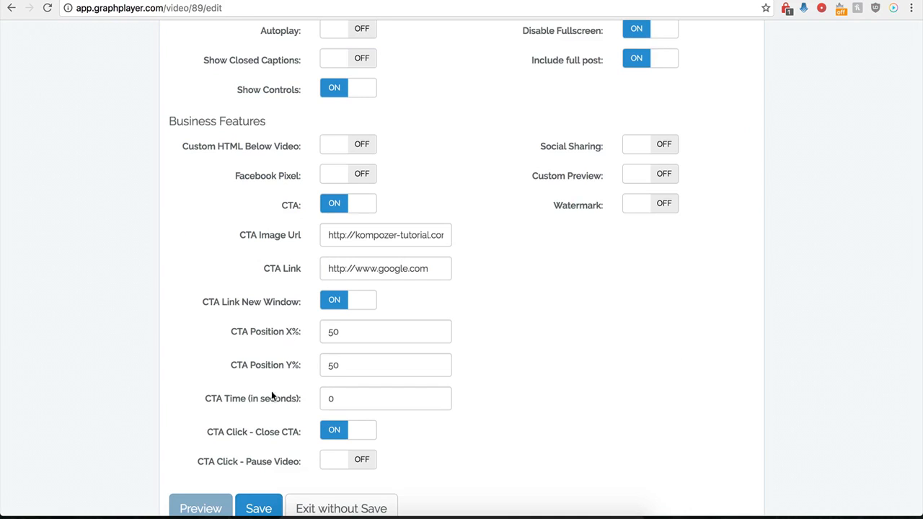
scroll(294, 373, down, 1)
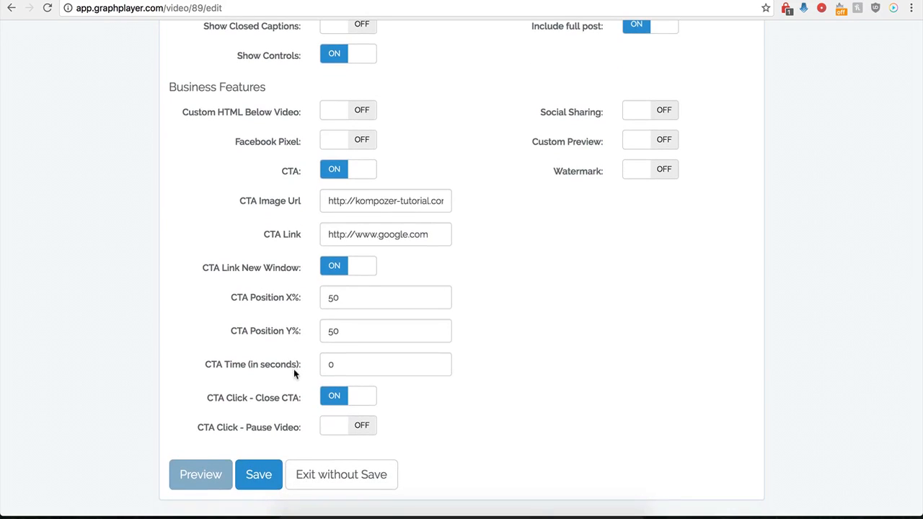
click(349, 304)
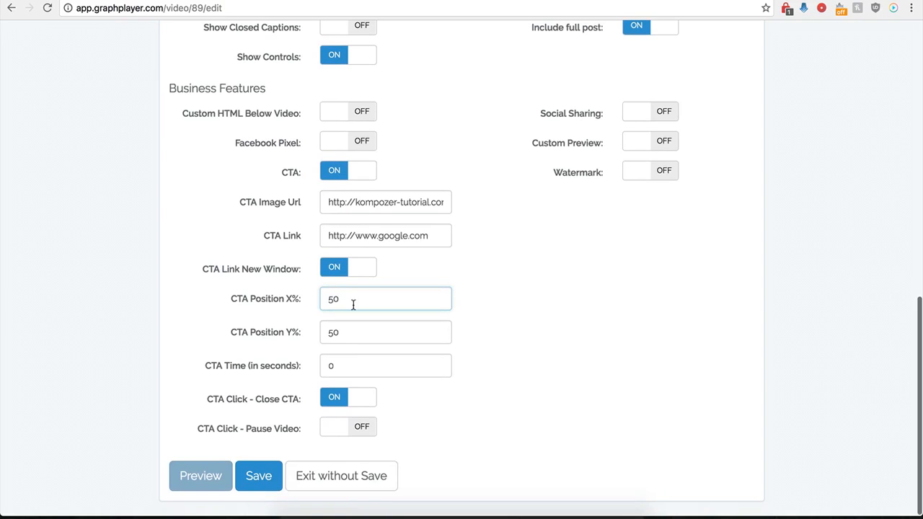
key(BackSpace)
key(BackSpace)
text(0)
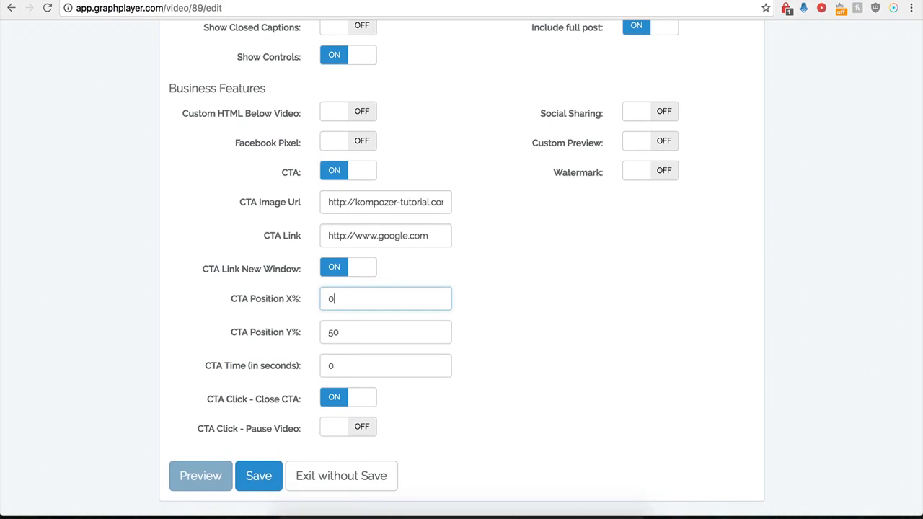
- Save the player and test the Buy Now CTA link over the video on the WordPress Test page
click(257, 477)
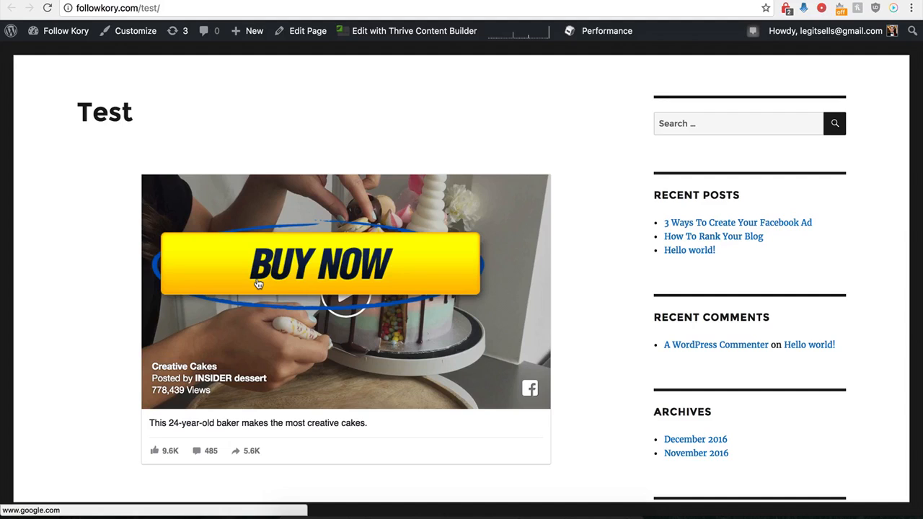
click(328, 267)
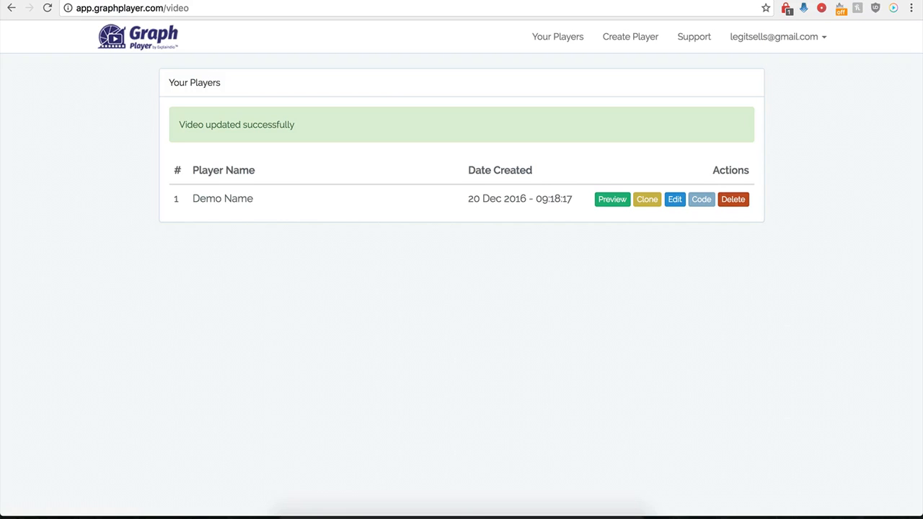
- Return to the Demo Name player settings in GraphPlayer and turn off the CTA feature
click(674, 199)
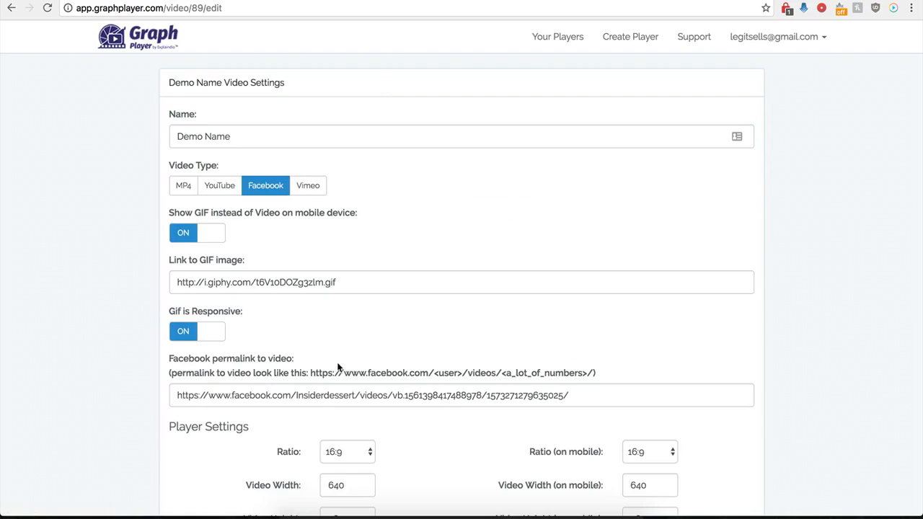
scroll(340, 336, down, 10)
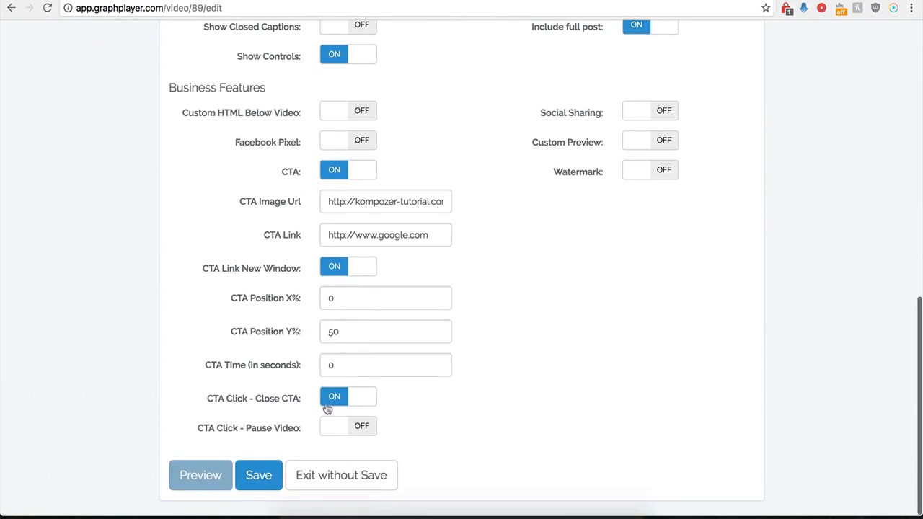
click(341, 172)
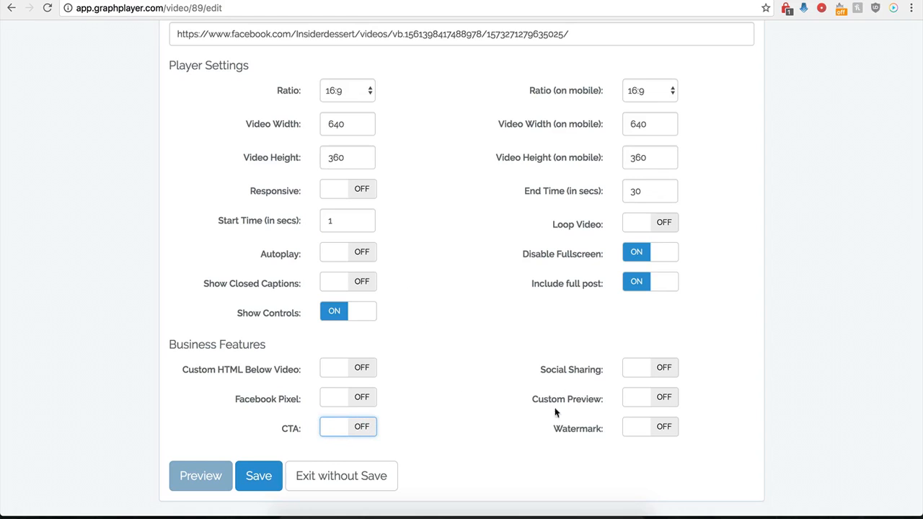
click(647, 369)
scroll(512, 402, down, 1)
scroll(511, 401, down, 3)
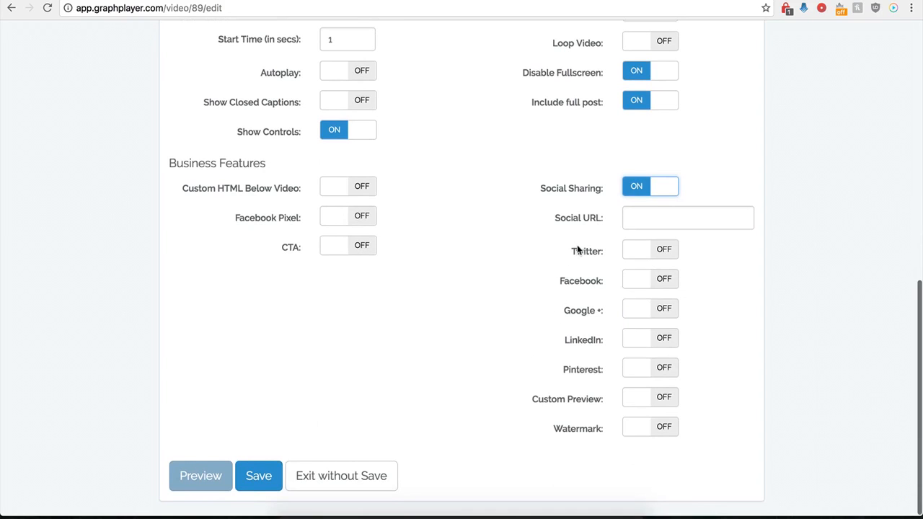
click(634, 217)
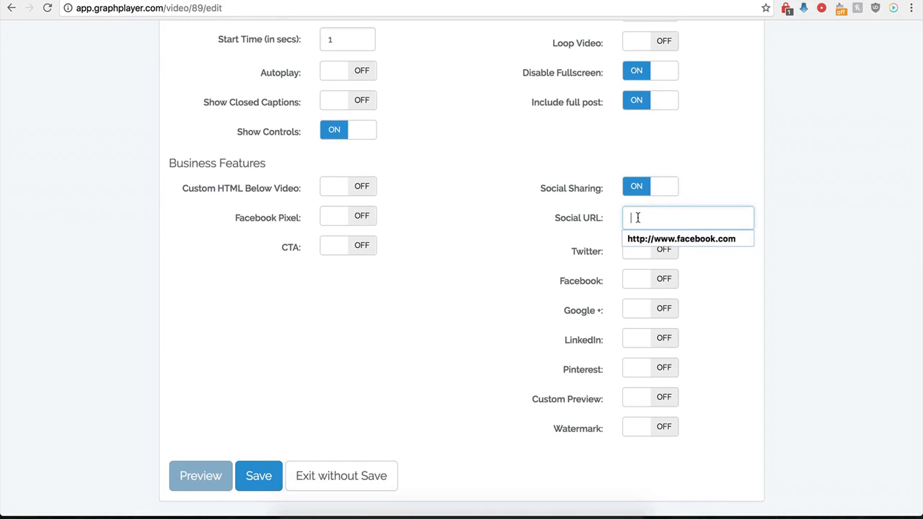
click(639, 237)
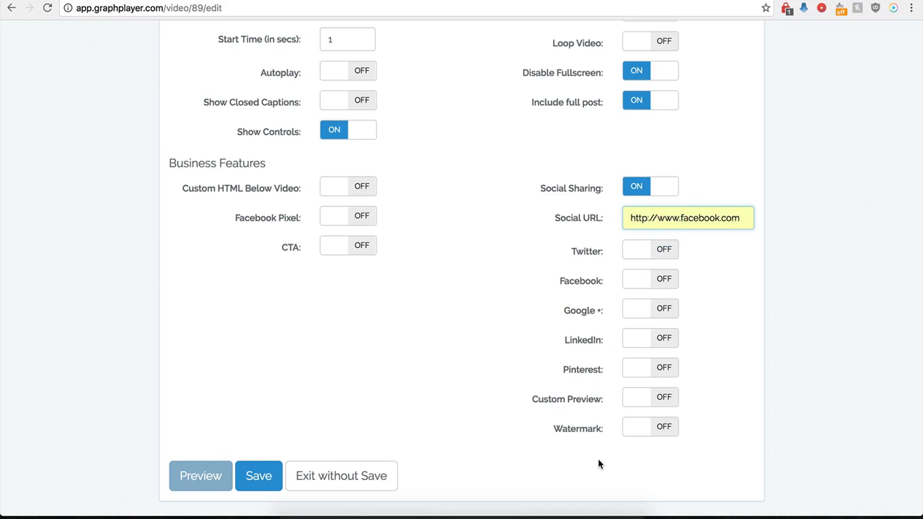
- Enable Twitter sharing with the handle "testing" and the text "twitter"
click(659, 251)
click(643, 281)
click(645, 302)
click(644, 317)
click(647, 331)
scroll(570, 331, down, 1)
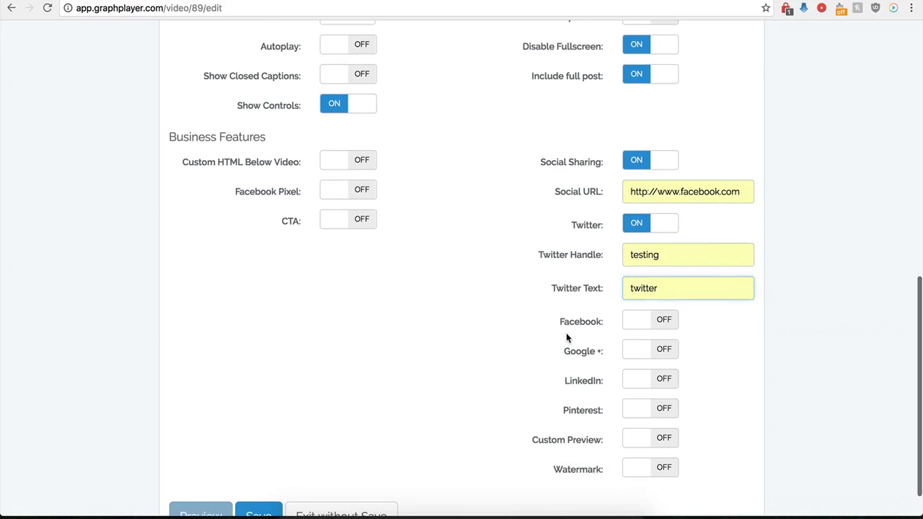
- Turn on the Facebook, Google + and LinkedIn sharing options for the player
click(665, 330)
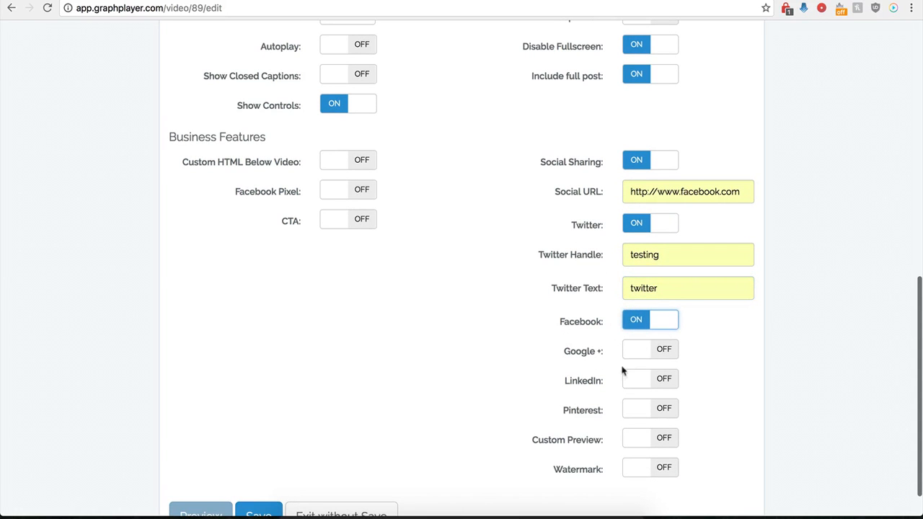
click(635, 350)
click(660, 380)
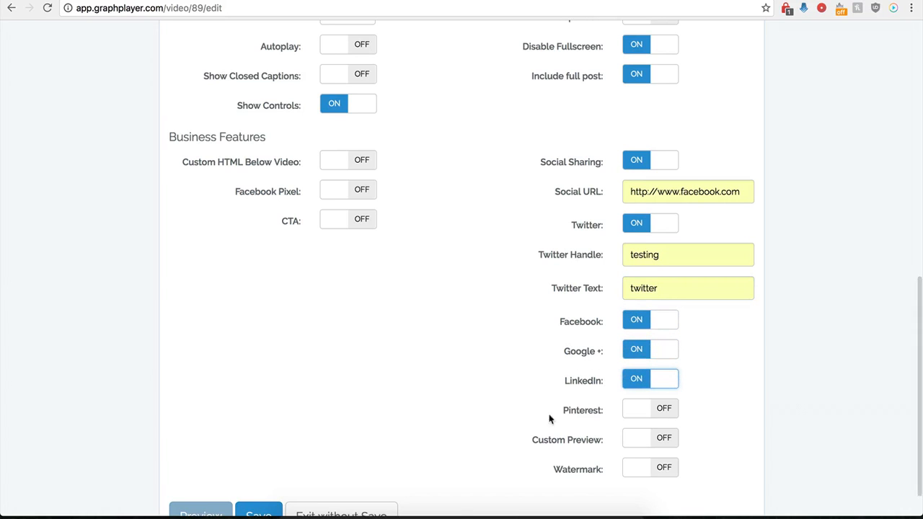
- Save the player and reload the WordPress Test page to check the social sharing buttons below the video
scroll(622, 367, down, 2)
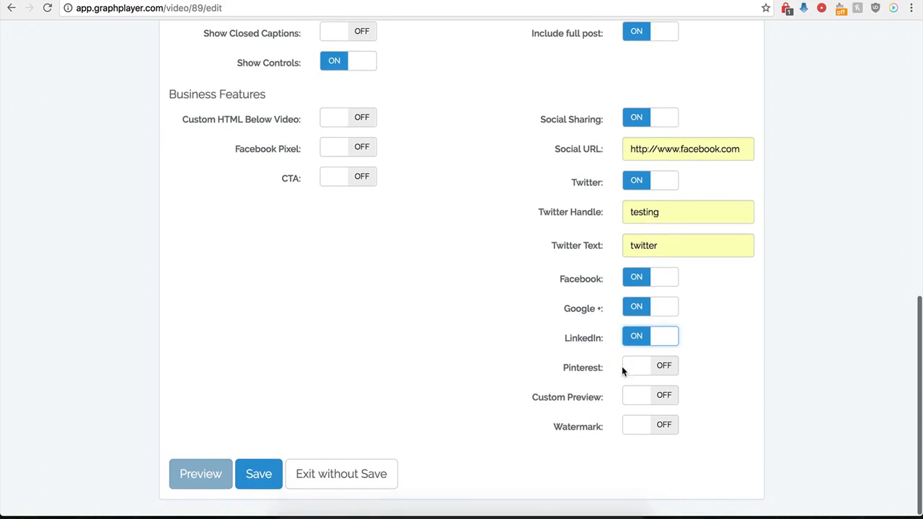
click(262, 478)
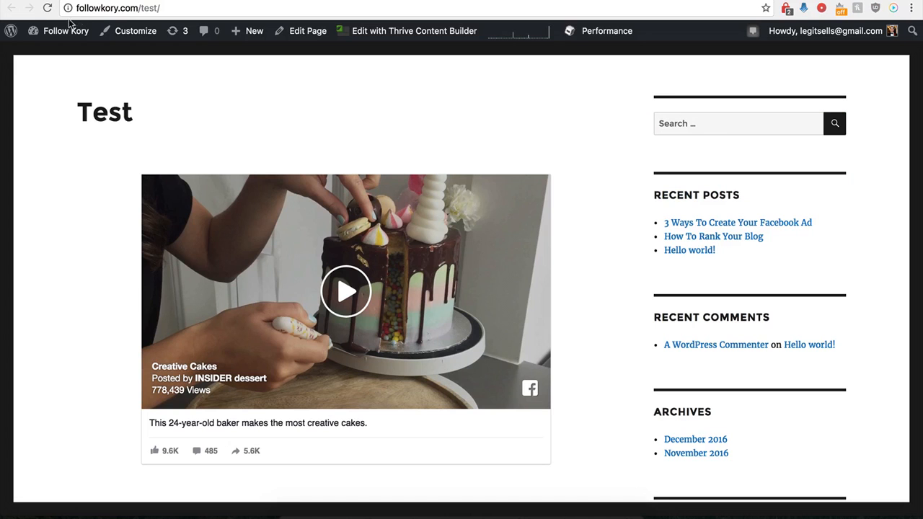
click(46, 8)
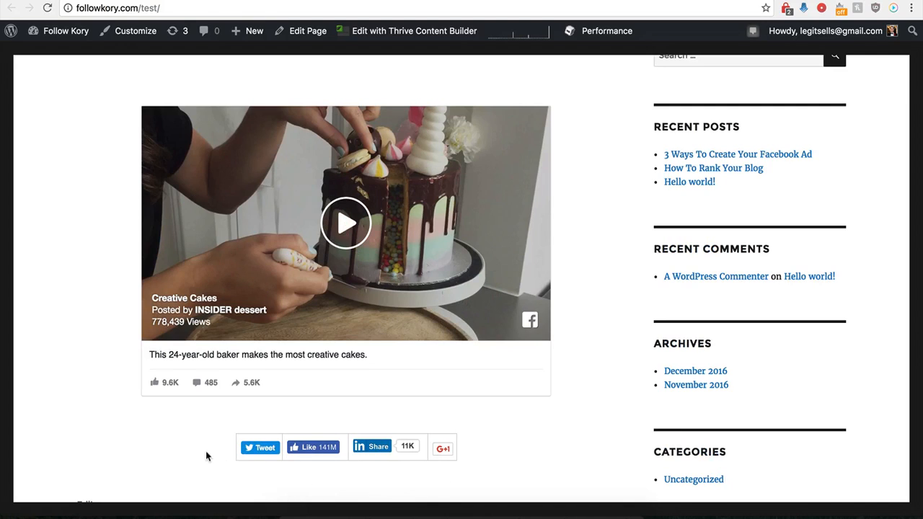
- Return to the Demo Name player settings in GraphPlayer and turn off Social Sharing
click(189, 1)
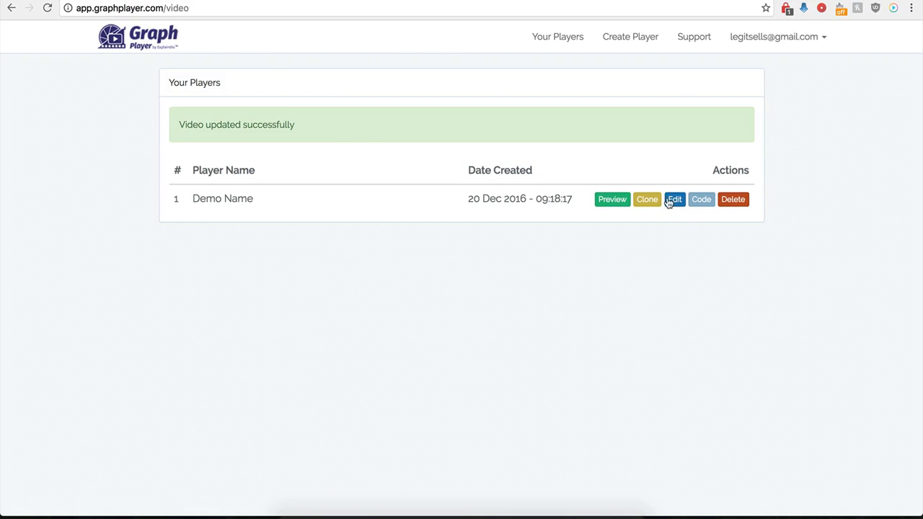
click(675, 202)
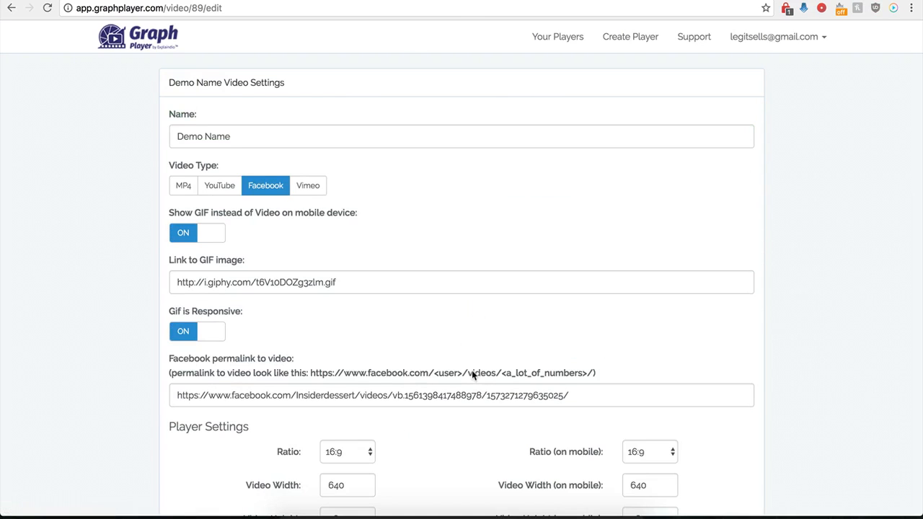
scroll(513, 374, down, 8)
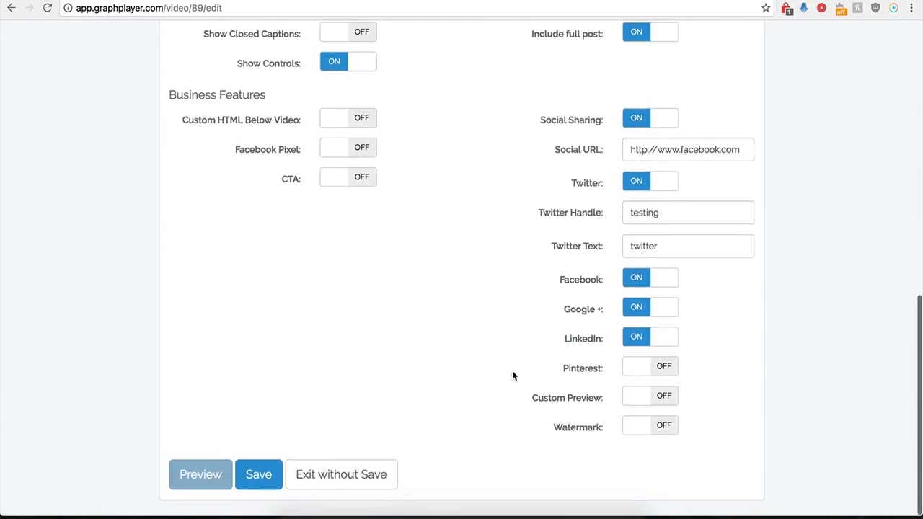
click(634, 123)
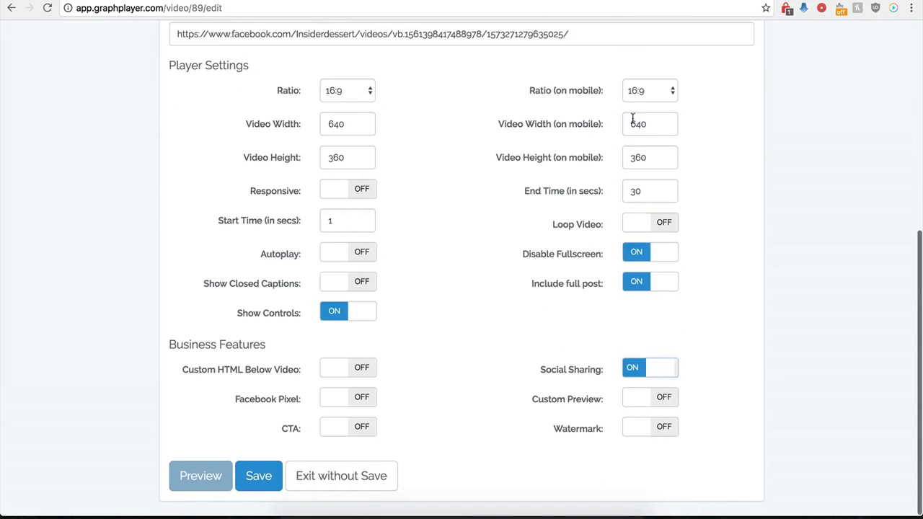
scroll(543, 359, down, 2)
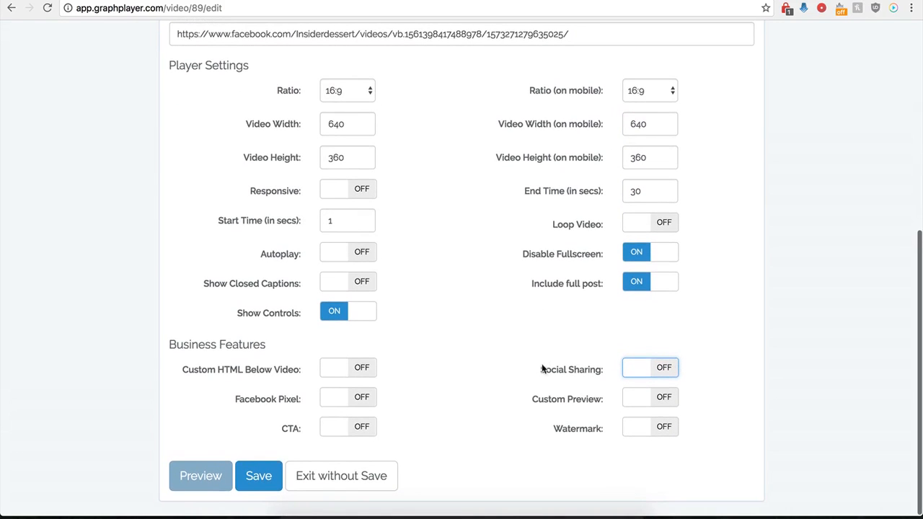
- Enable Custom Preview and paste the hdwpro.com image address as the Preview Image URL
click(663, 399)
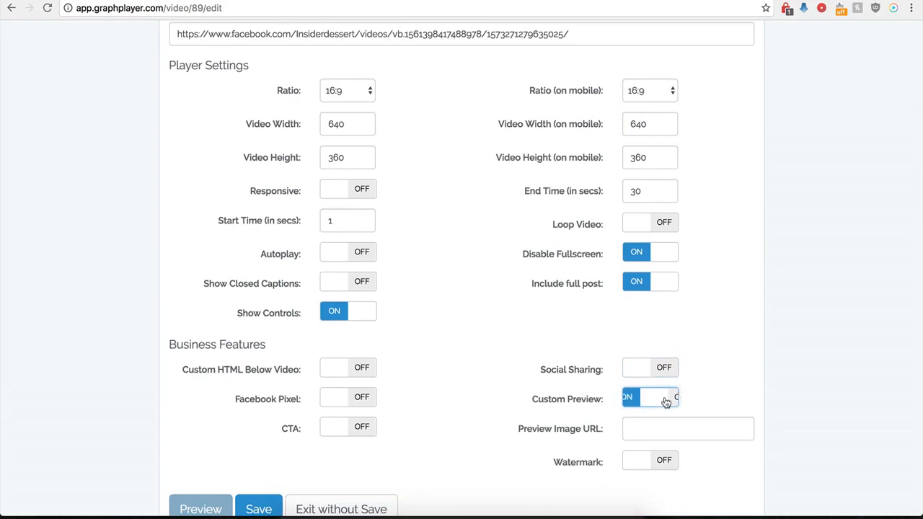
click(640, 432)
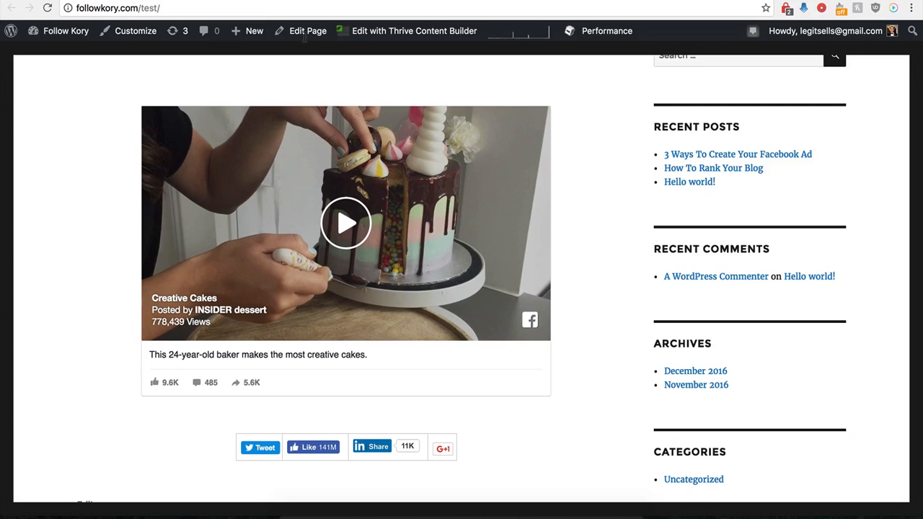
scroll(175, 267, up, 1)
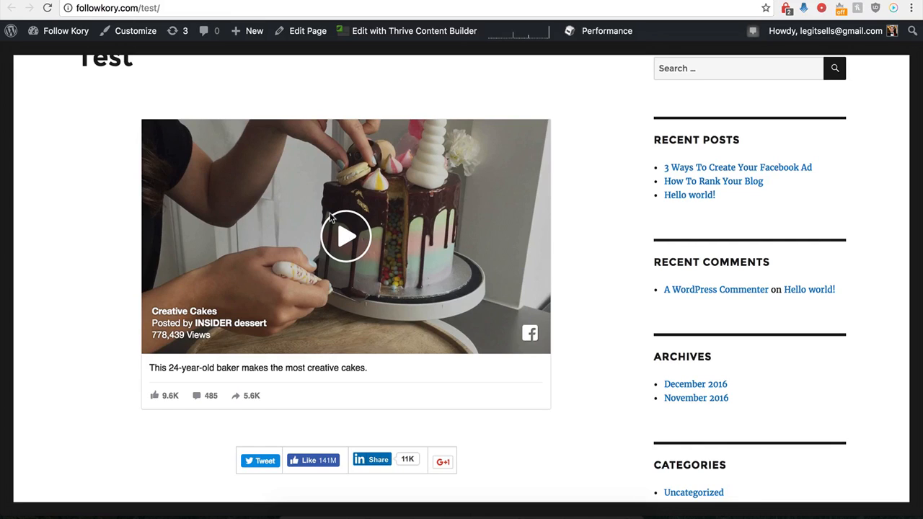
scroll(273, 202, up, 1)
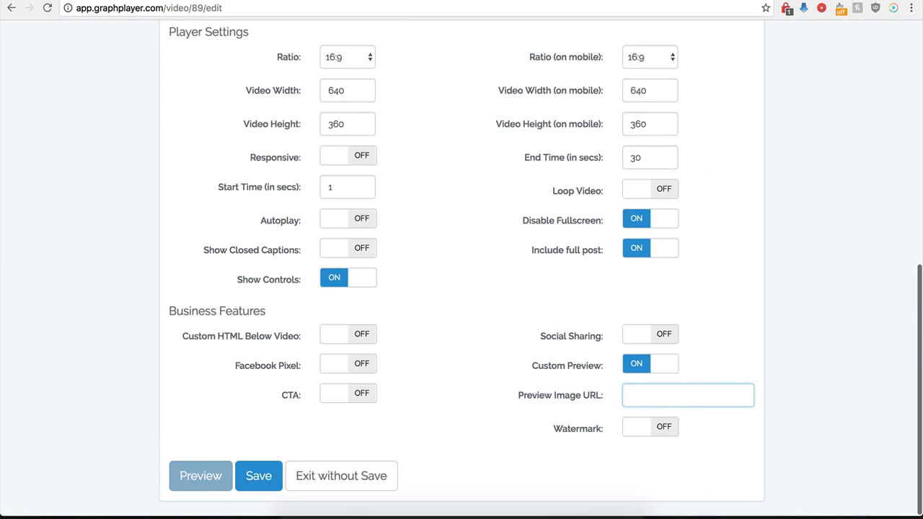
click(643, 395)
key(super+v)
click(545, 392)
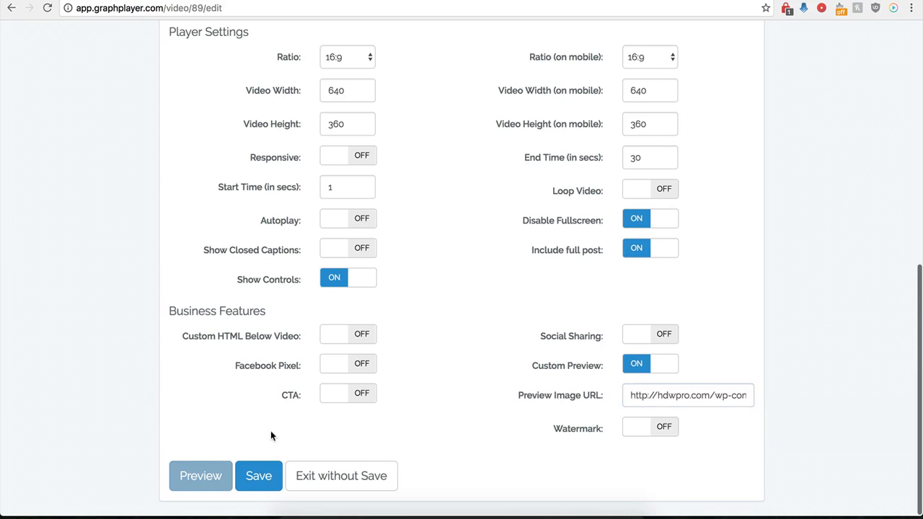
- Save the player and reload the WordPress Test page to check the custom preview image
click(258, 477)
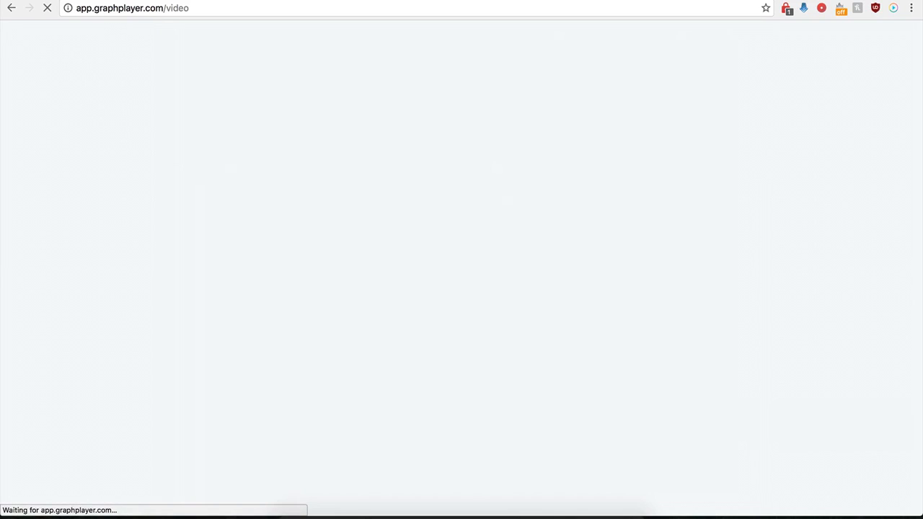
click(170, 2)
click(49, 10)
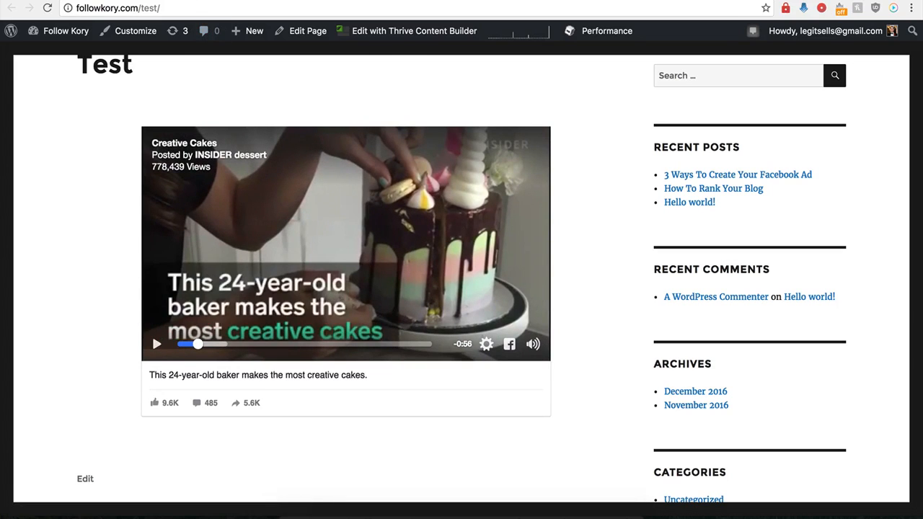
- Reopen the Demo Name player settings in GraphPlayer and turn off Custom Preview
key(ctrl+Tab)
click(677, 201)
scroll(548, 325, down, 10)
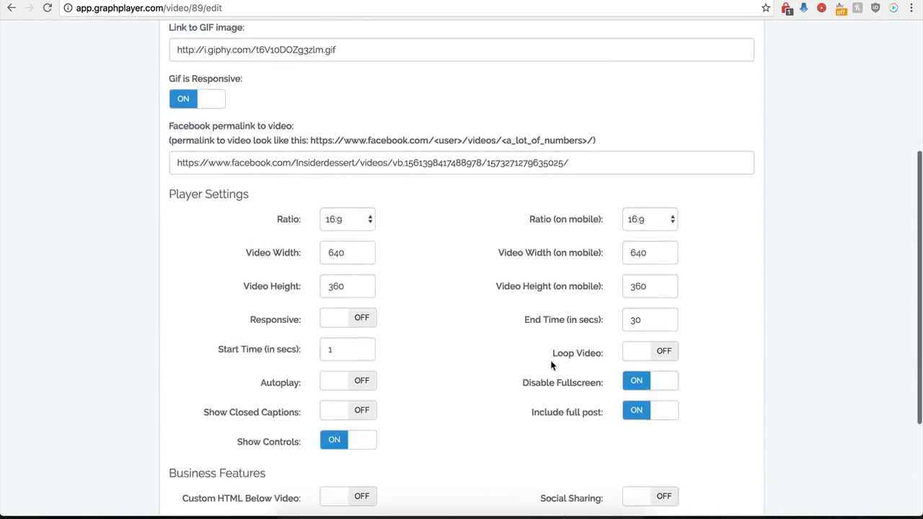
click(627, 368)
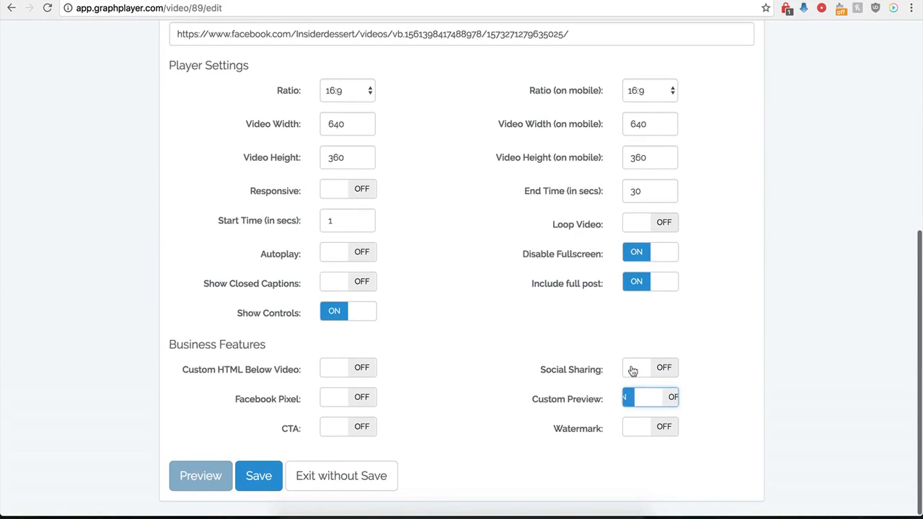
- Turn on Watermark and review its image URL, link, click action, position, opacity and scale settings
click(667, 428)
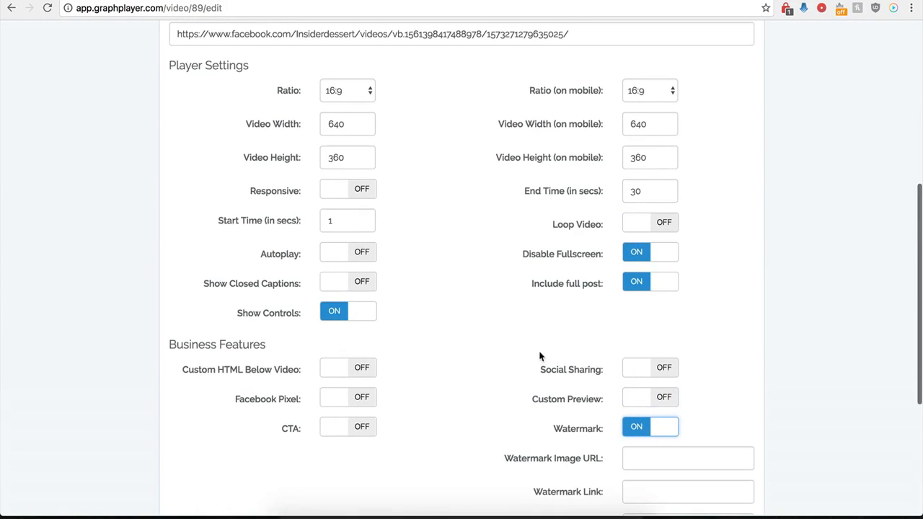
scroll(546, 453, down, 1)
scroll(580, 455, down, 3)
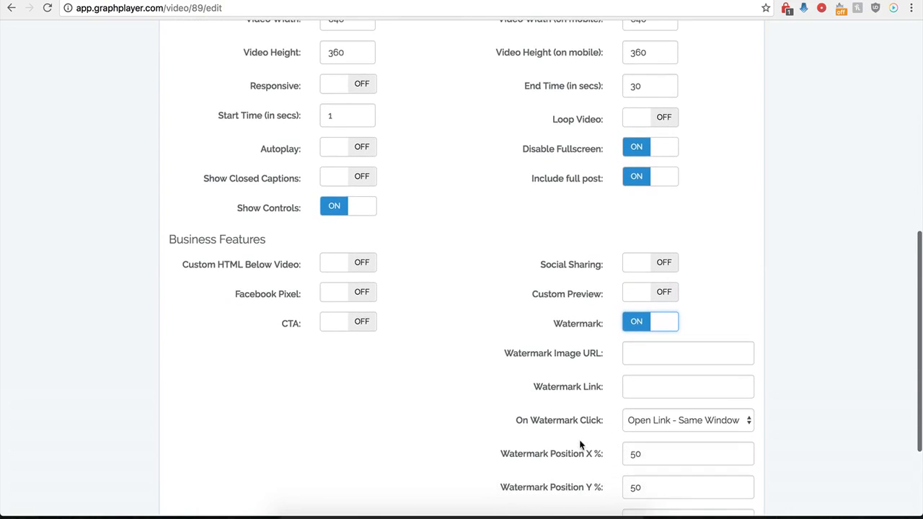
click(640, 356)
scroll(558, 372, down, 4)
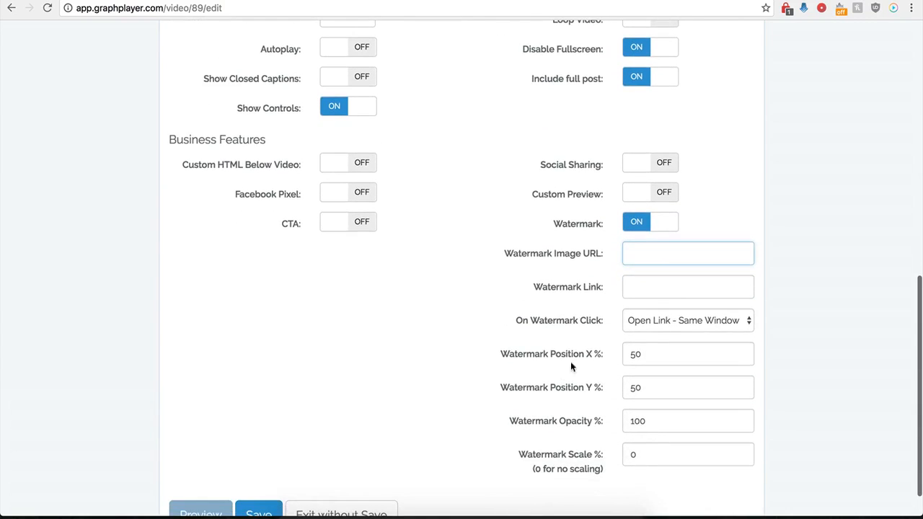
click(635, 286)
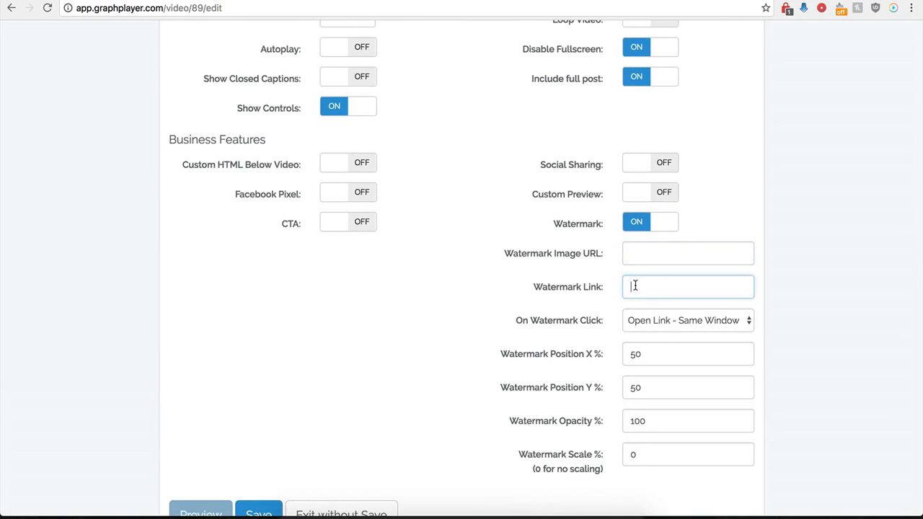
click(701, 320)
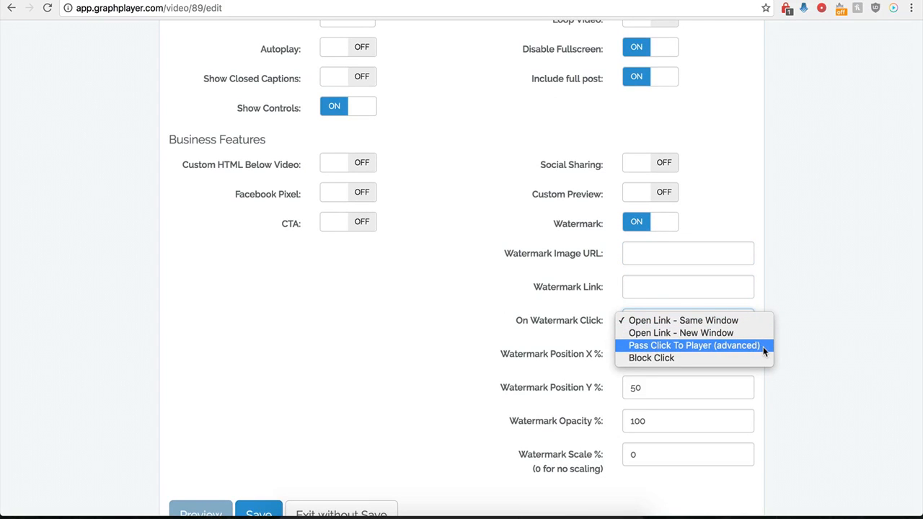
click(499, 306)
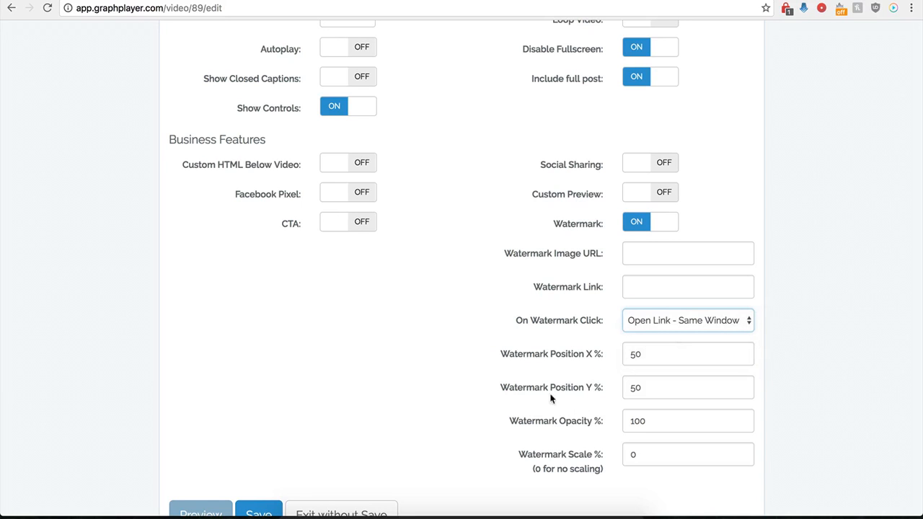
- Show the CTA settings briefly for comparison with the watermark settings, and turn both CTA and Watermark off
click(356, 224)
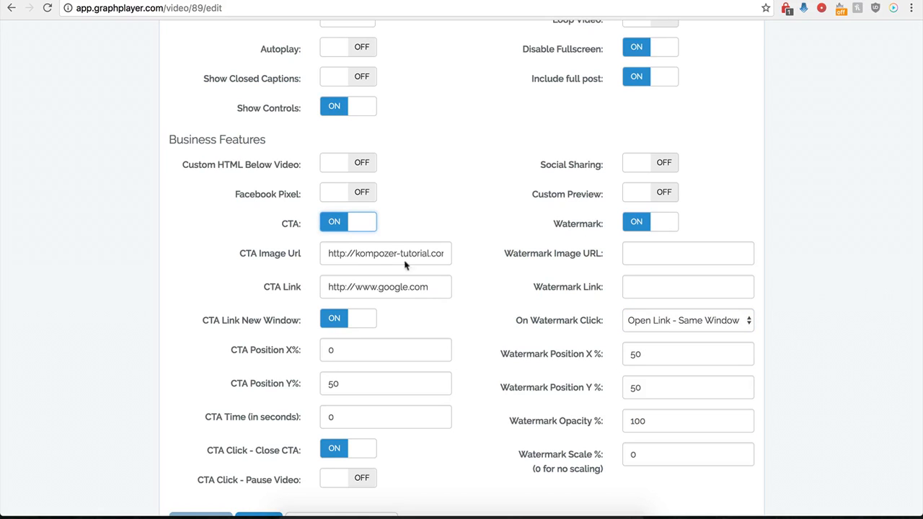
click(350, 232)
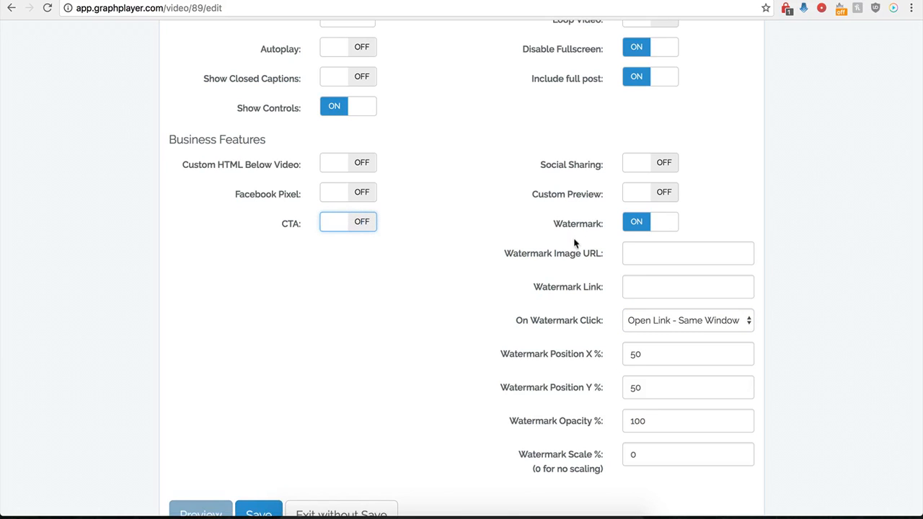
click(638, 229)
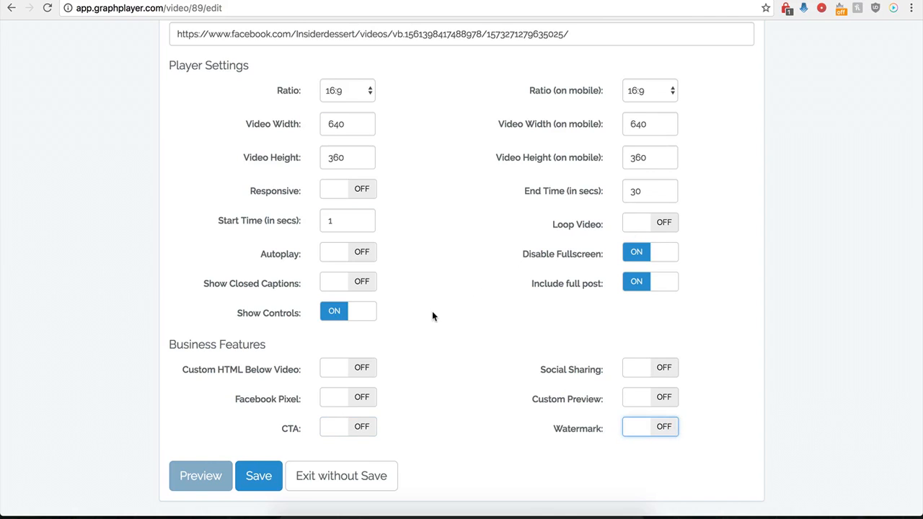